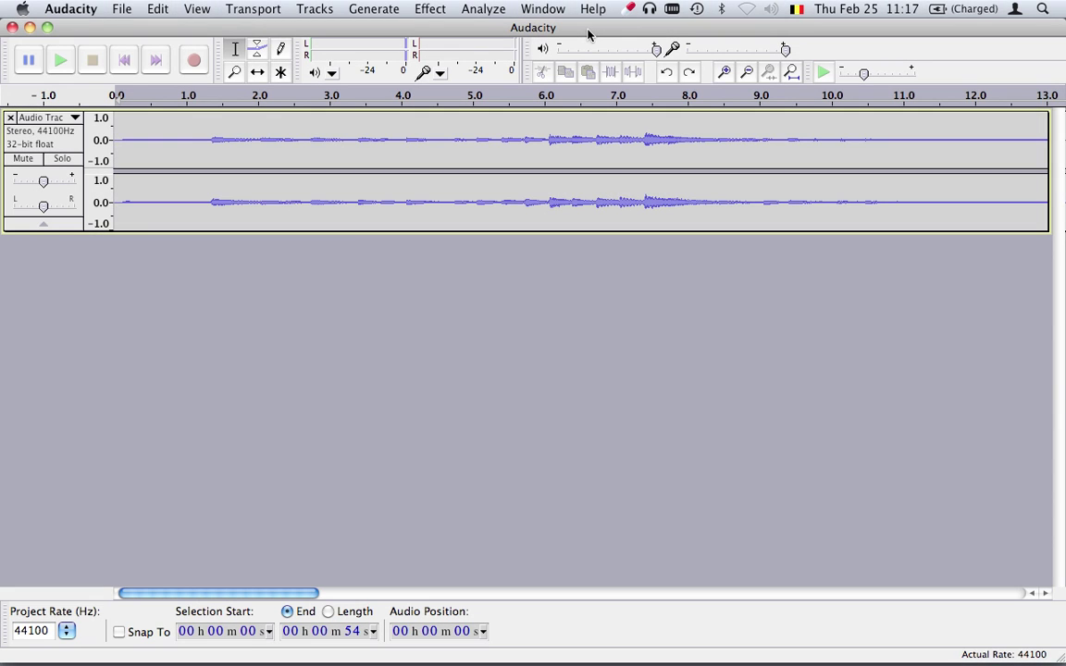
Step: Preview the recording, then normalize it to a -0.0 dB peak with DC offset removed
left_click(61, 60)
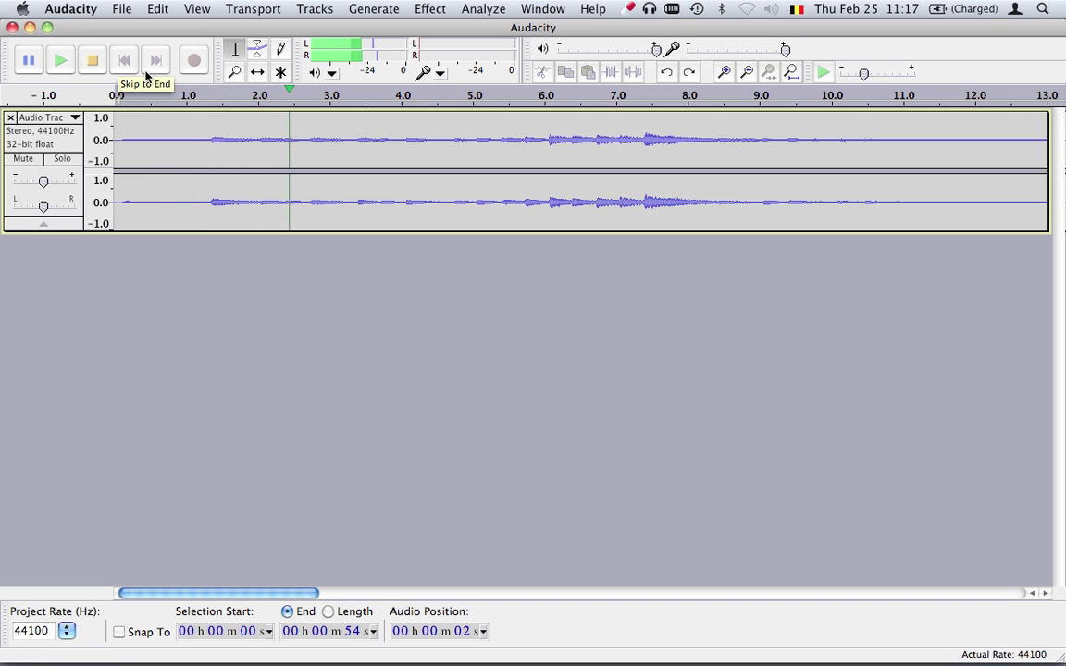
left_click(99, 66)
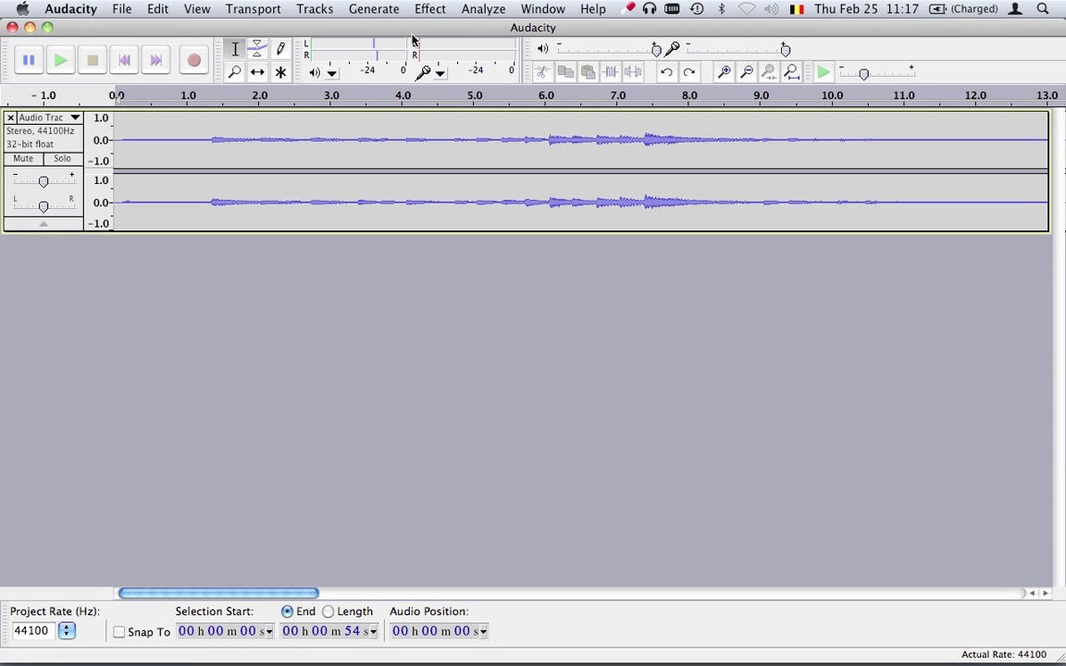
left_click(430, 9)
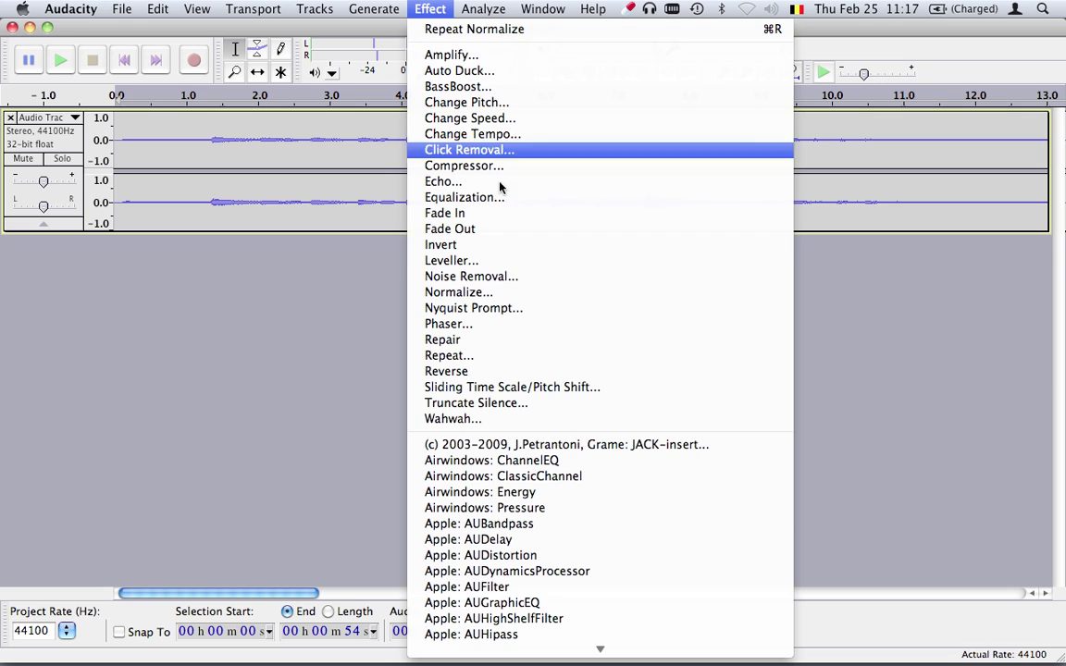
left_click(497, 293)
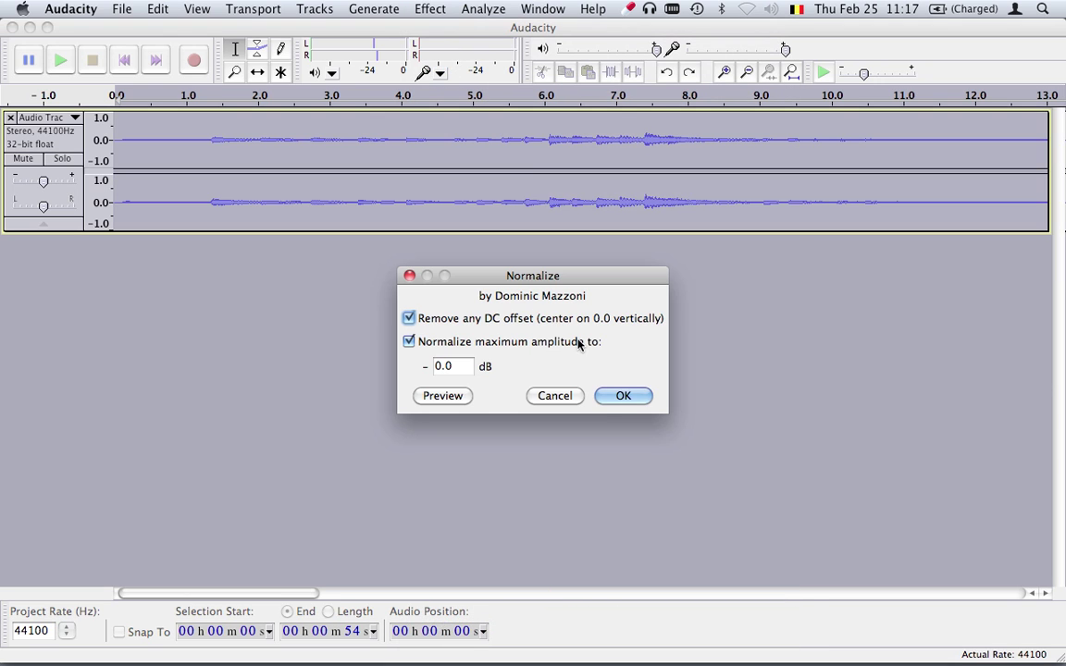
left_click(635, 396)
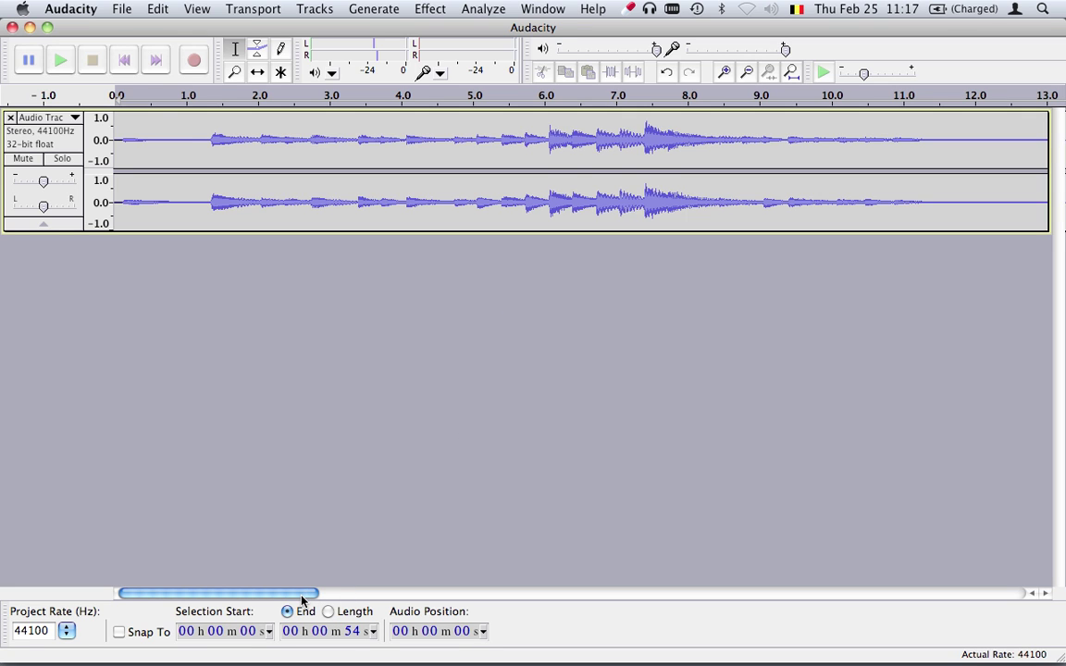
Step: Delete the silent stretch from 30 s to the end so the recording ends near 30 seconds
left_click_drag(301, 600, 612, 582)
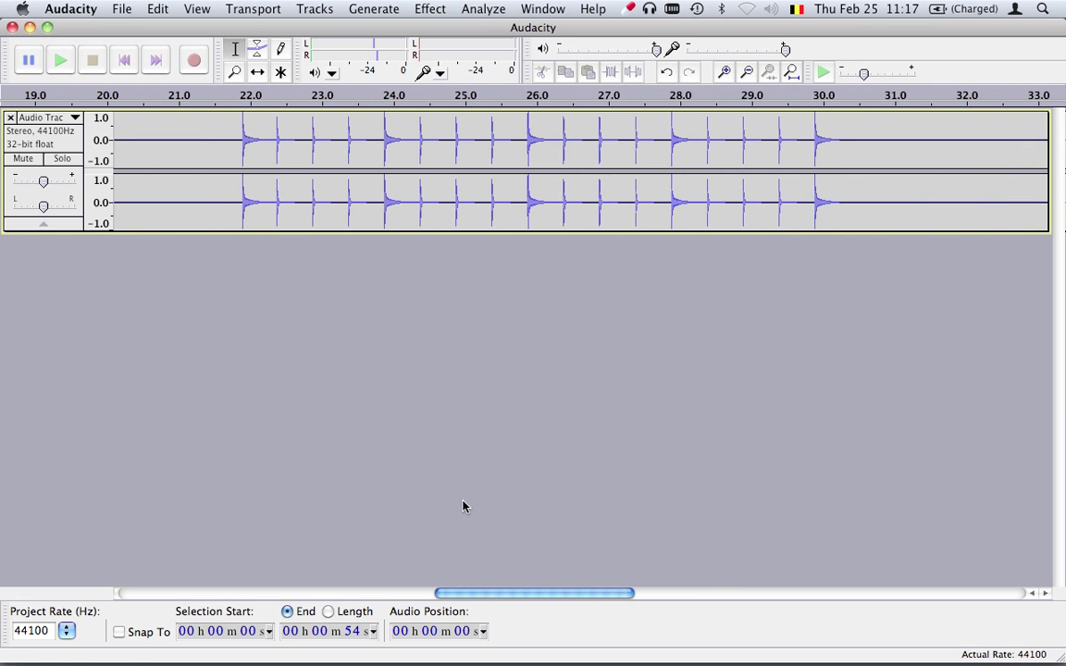
left_click(226, 97)
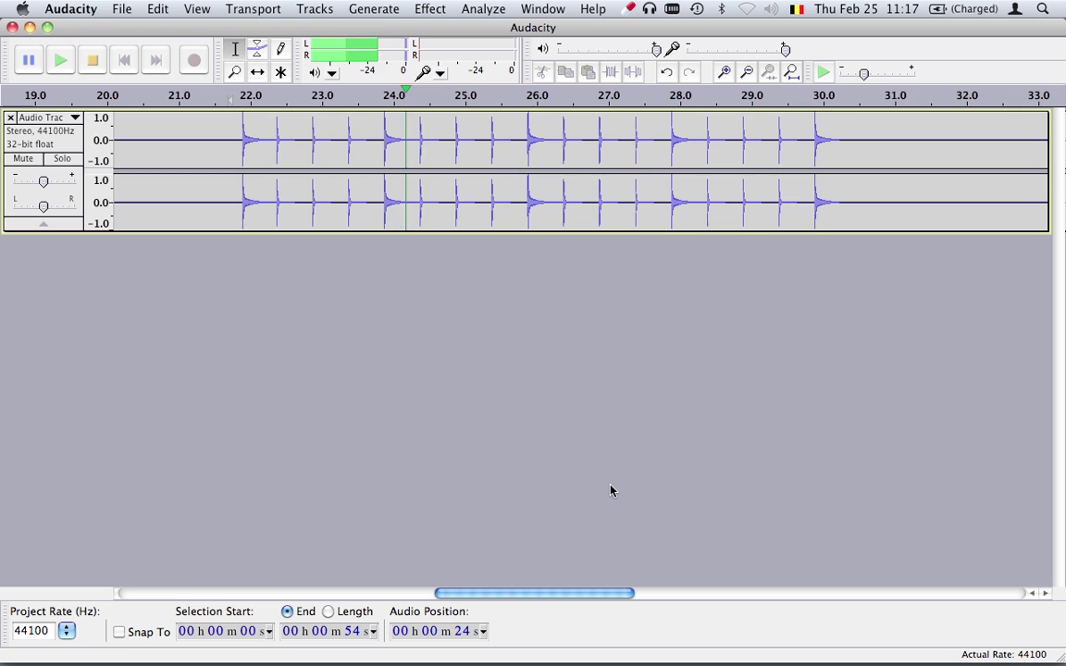
key("space")
left_click_drag(597, 597, 685, 594)
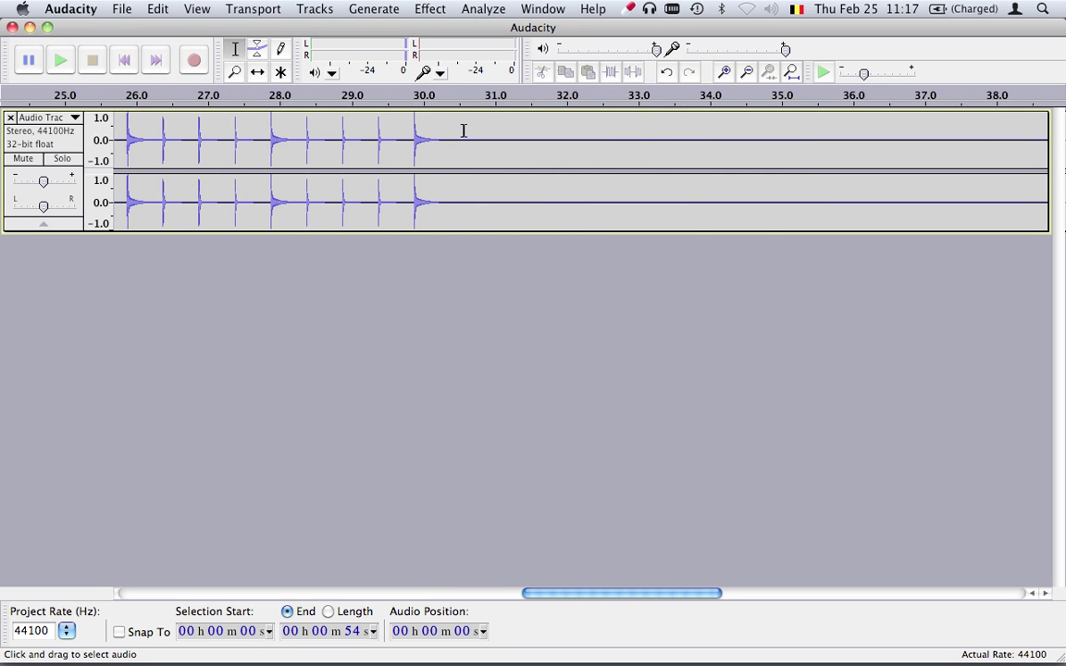
left_click_drag(467, 139, 776, 241)
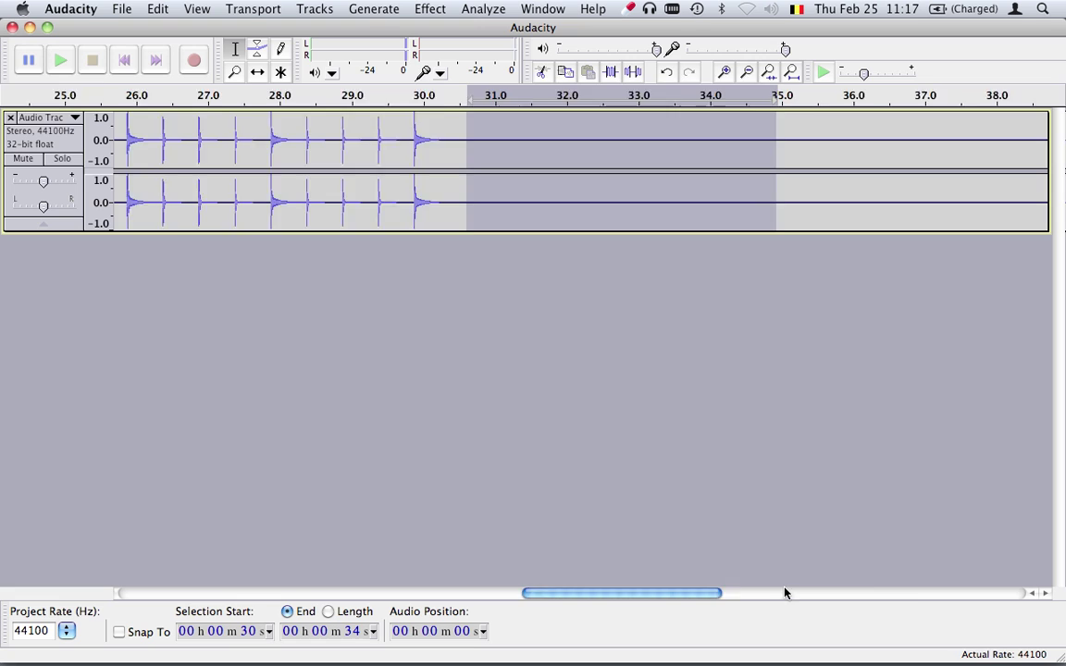
left_click_drag(786, 593, 1063, 586)
left_click(821, 157, "shift")
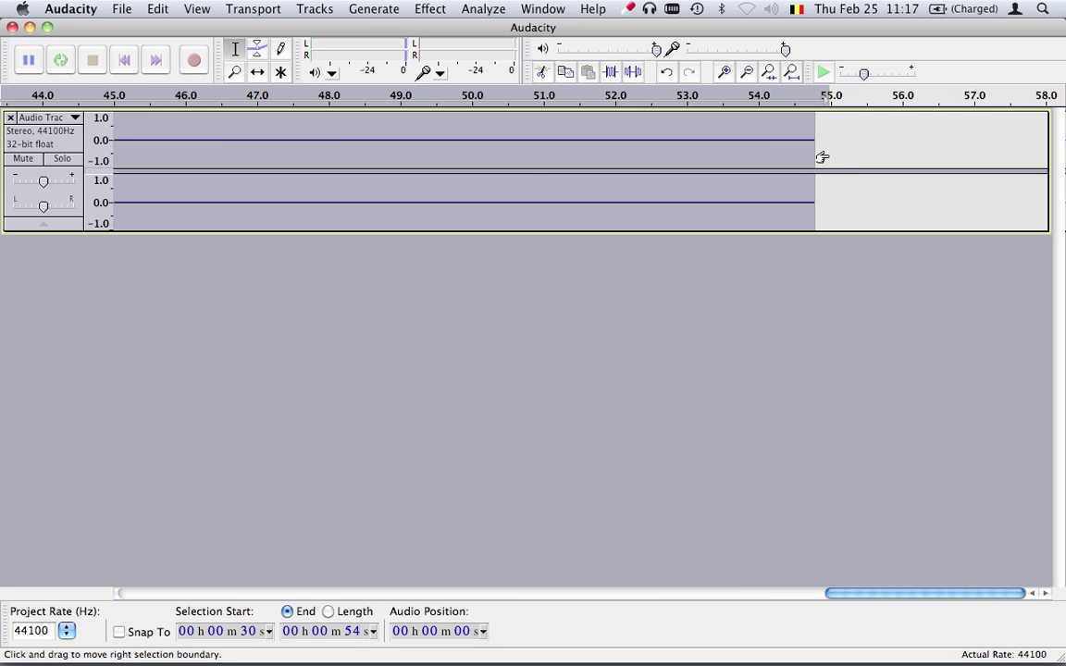
left_click(158, 9)
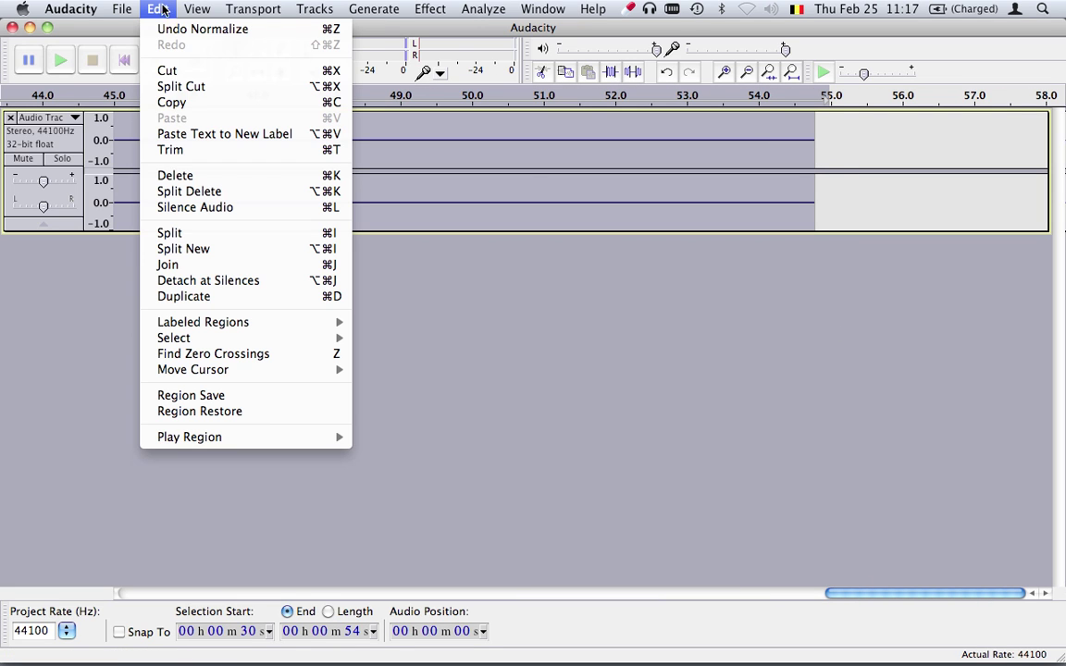
left_click(224, 155)
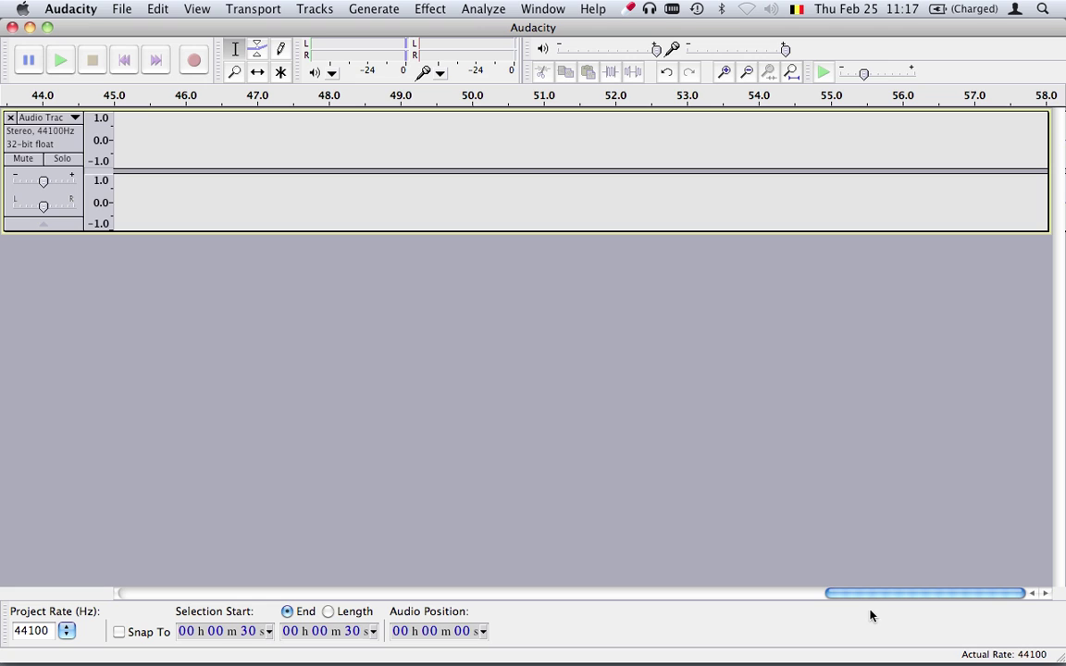
left_click_drag(870, 600, 150, 574)
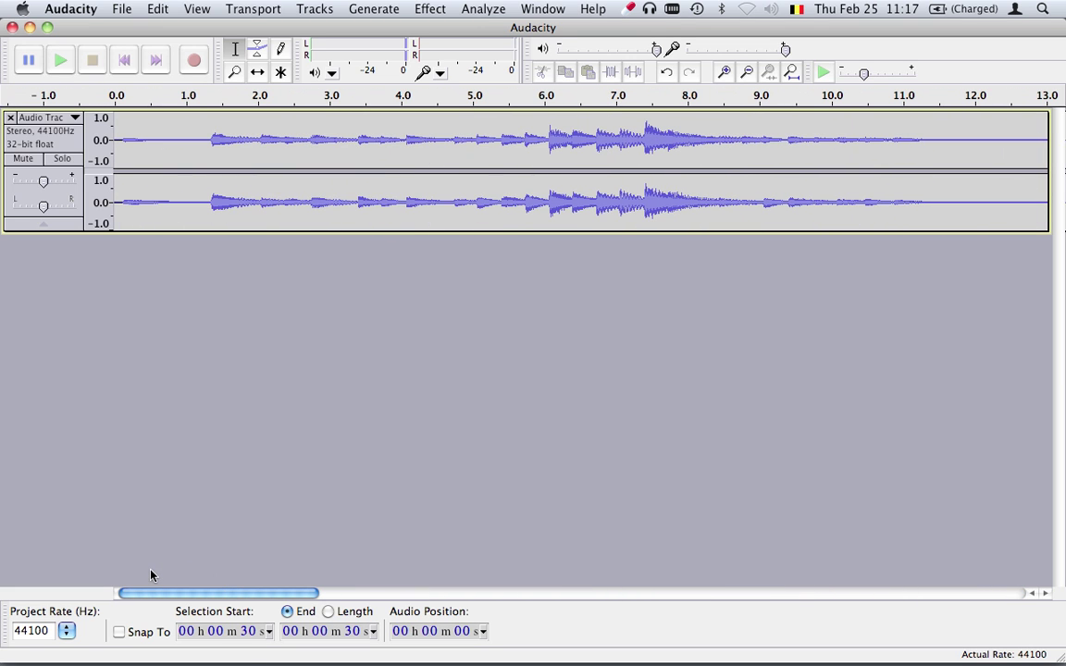
Step: Export the track as 16-bit AIFF 'winter movement.aiff' to the Desktop and check it's there
left_click(127, 8)
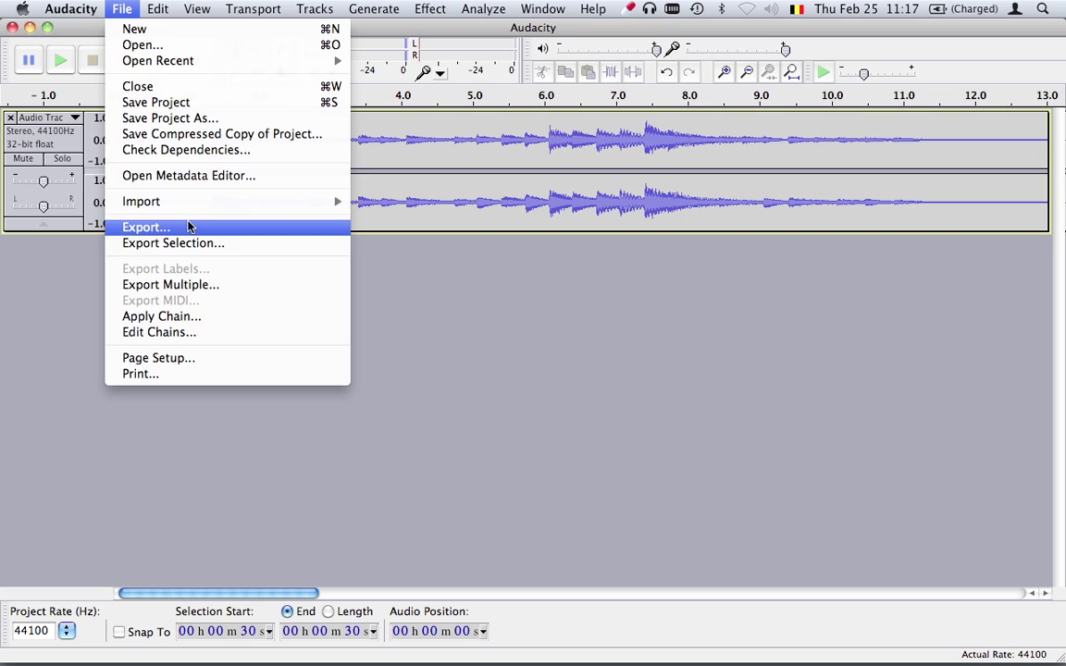
left_click(146, 227)
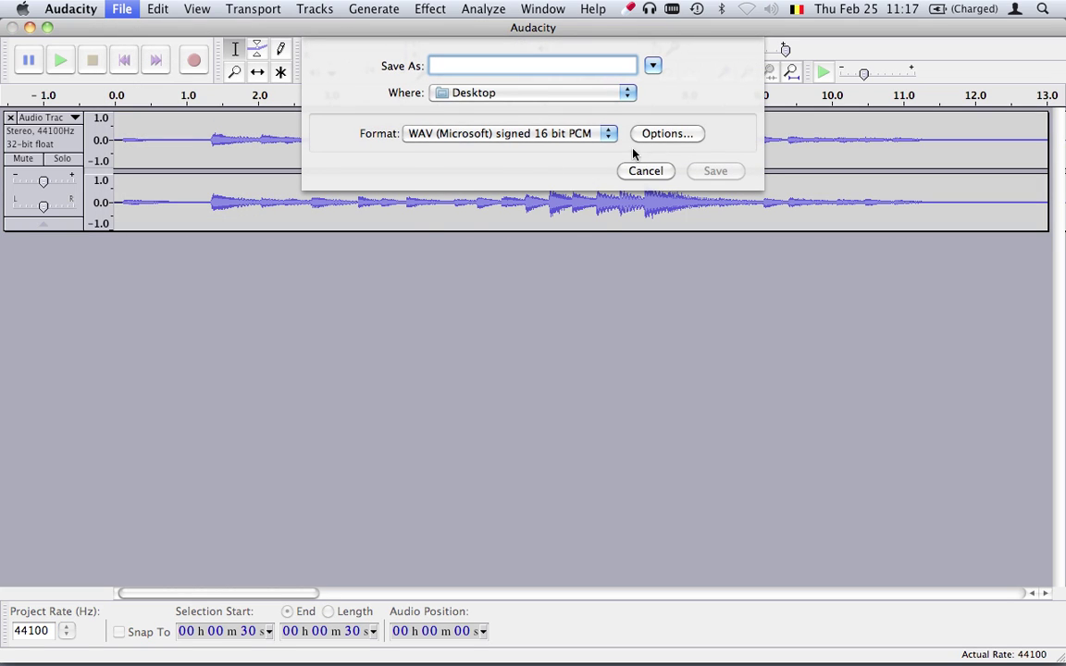
left_click(596, 134)
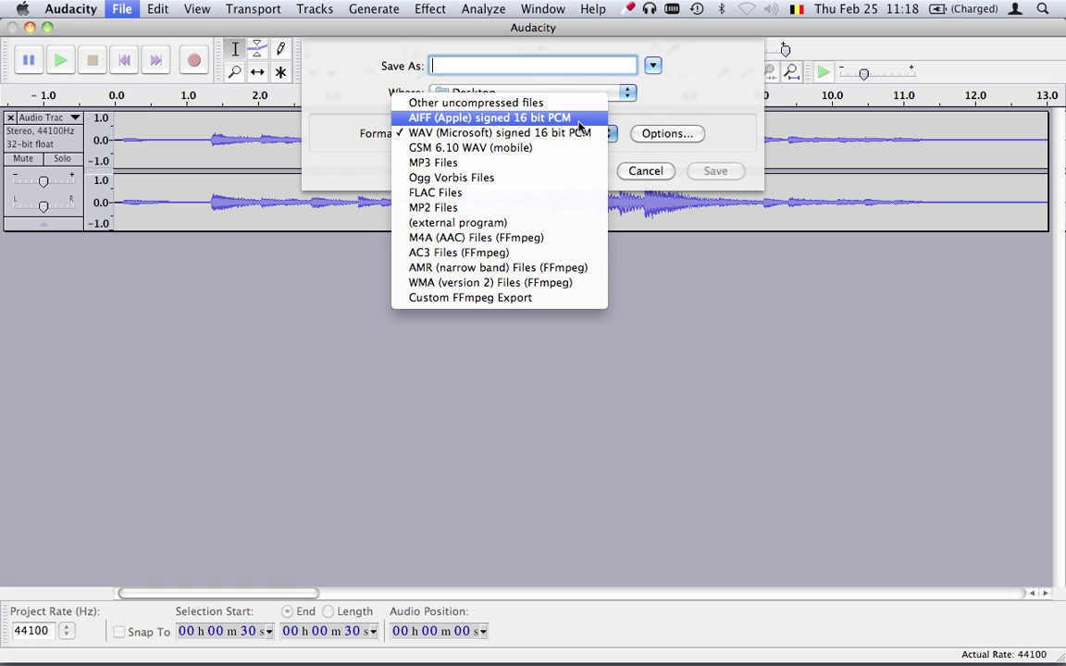
left_click(579, 120)
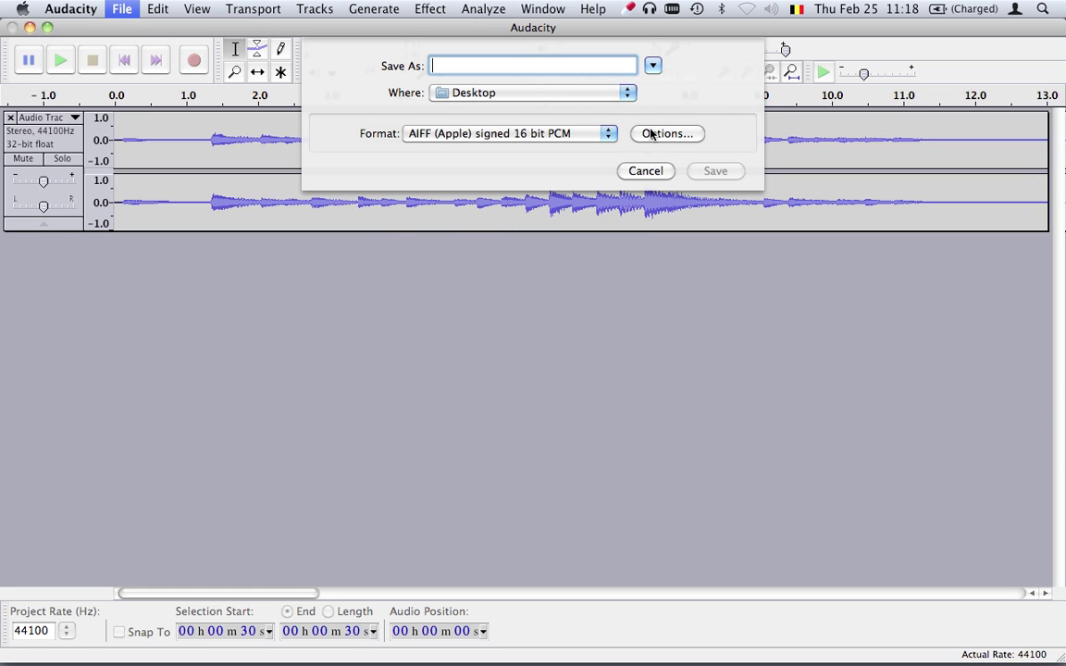
left_click(681, 136)
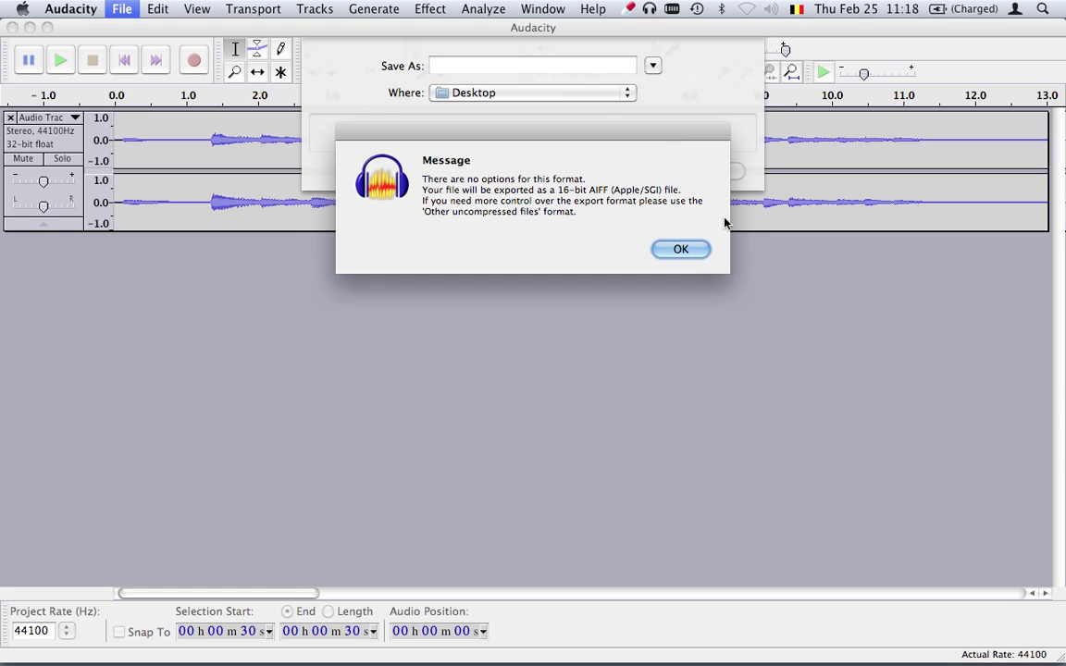
left_click(681, 249)
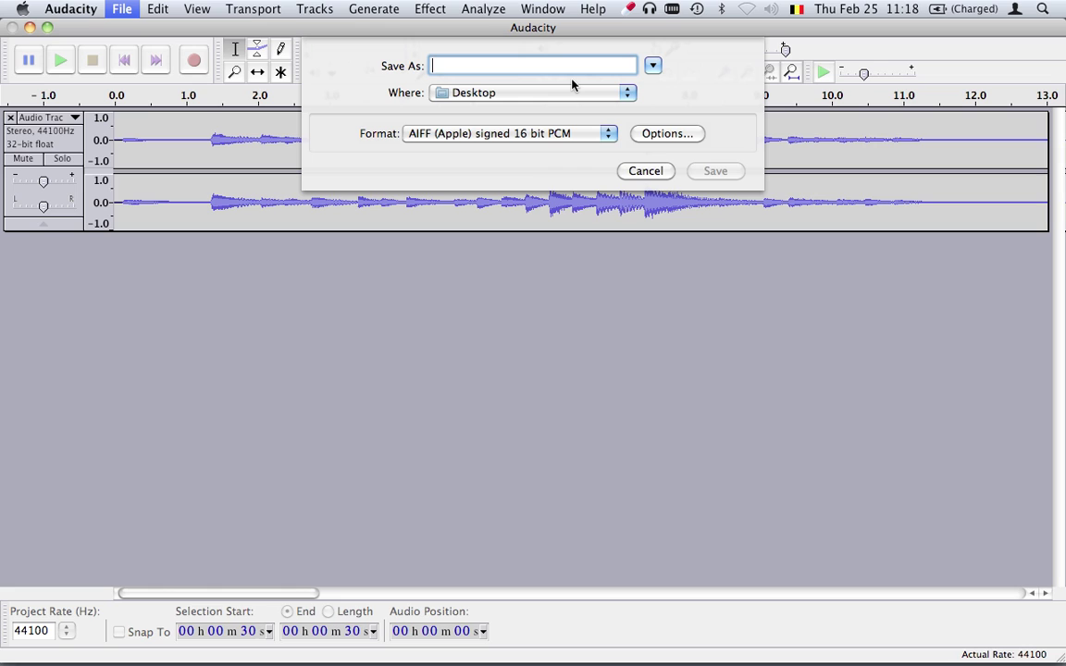
type("winter")
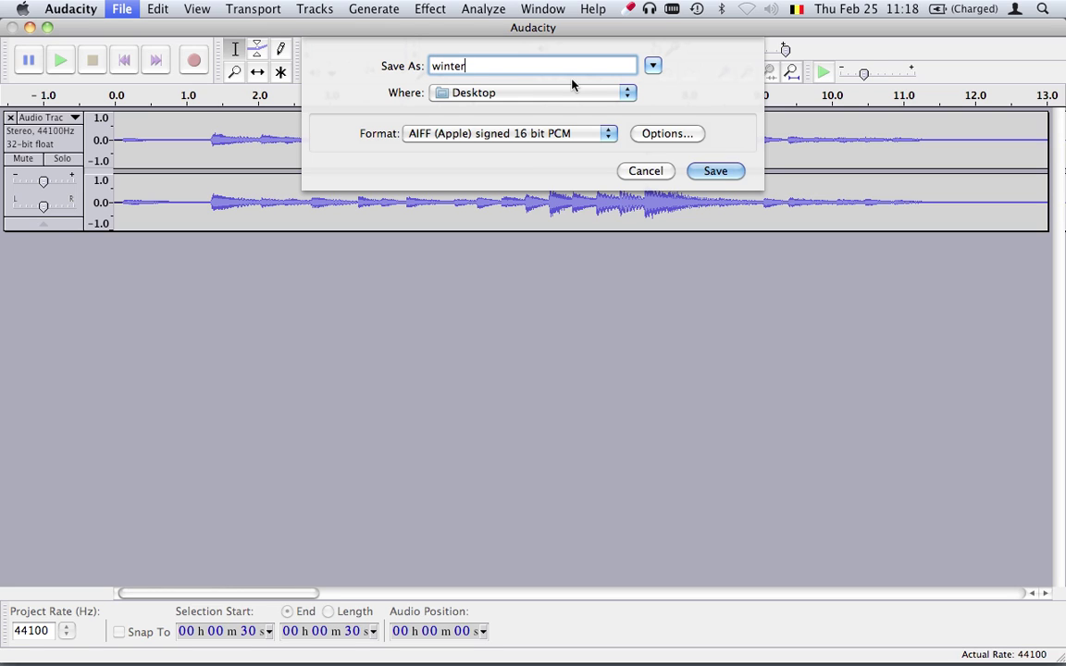
type(" movement")
key("Return")
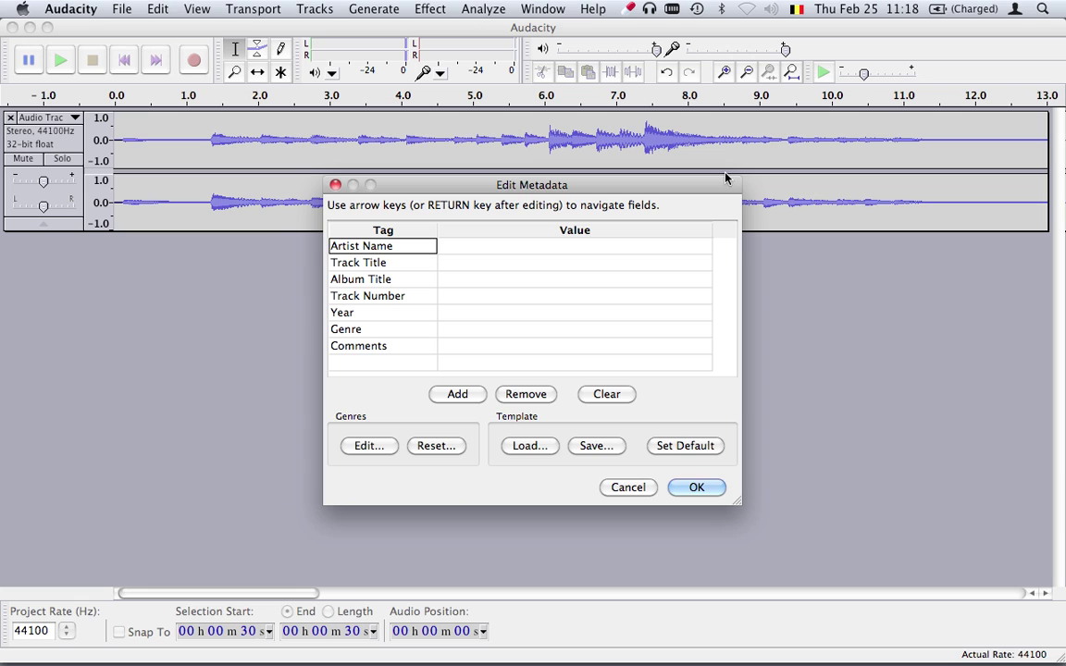
left_click(692, 486)
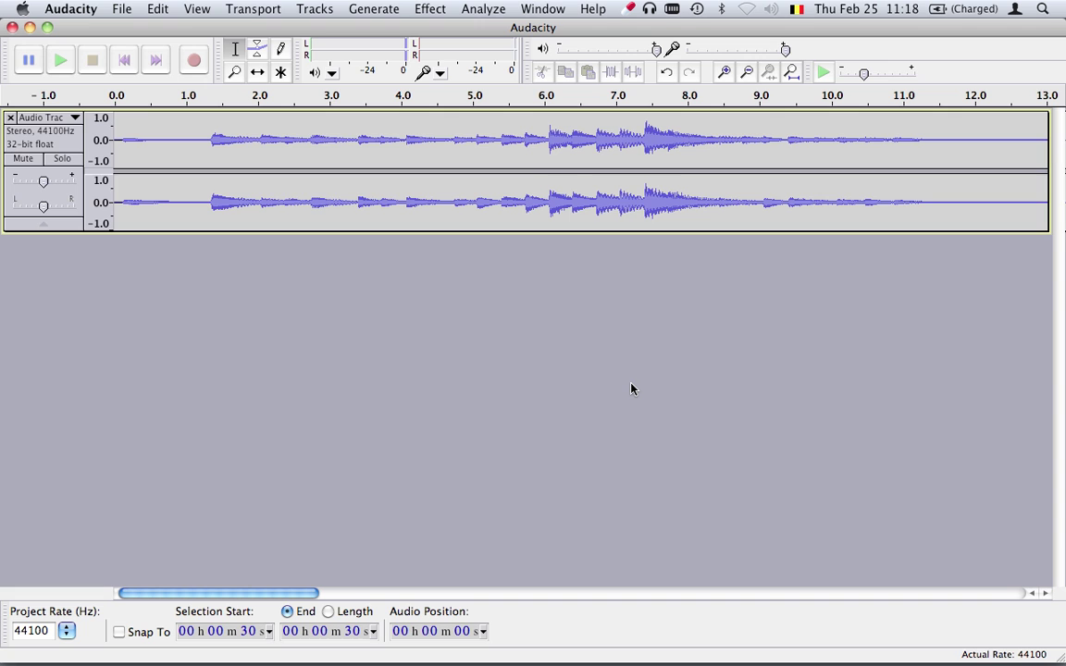
key("super+h")
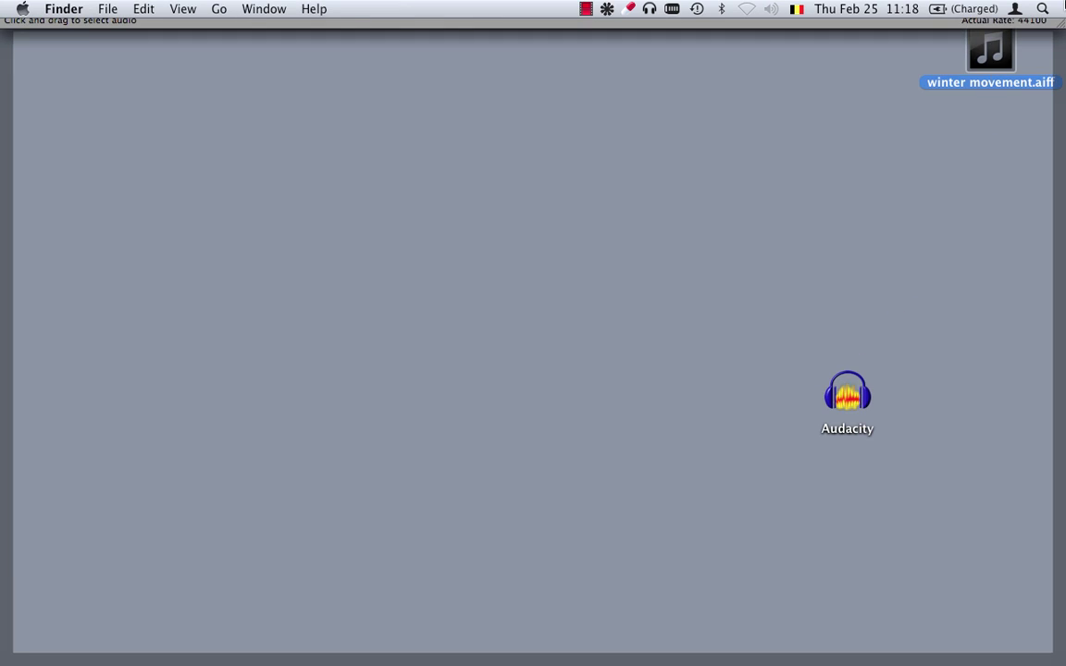
key("super+Tab")
key("super+Tab")
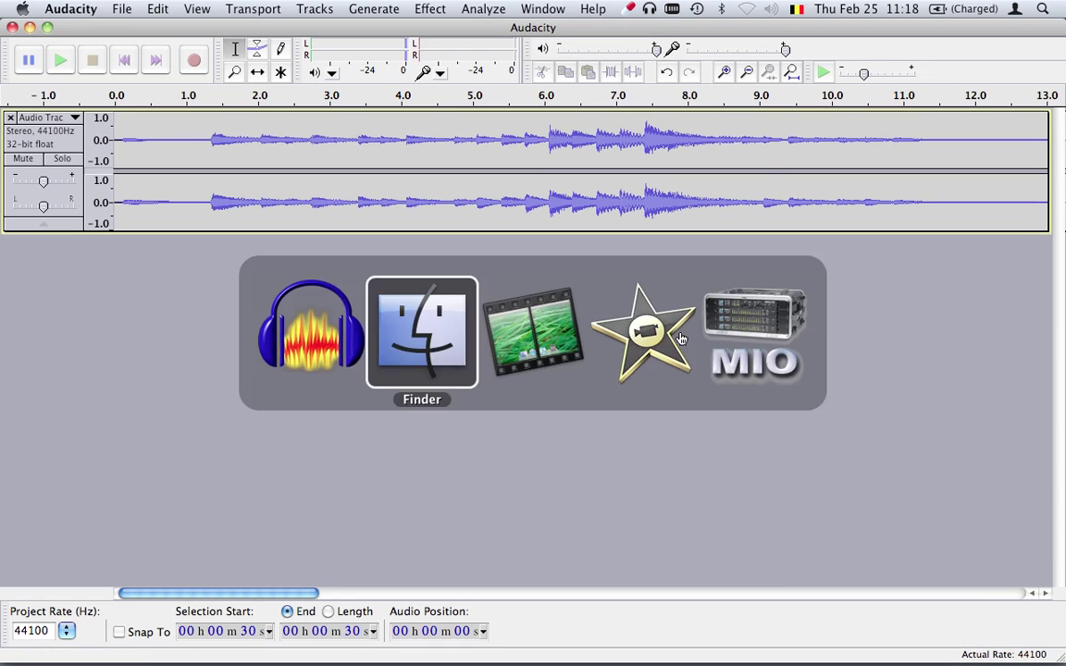
Step: Add a roughly 33-second performance range from New Event 25-02-10 to the New Project
left_click(680, 339)
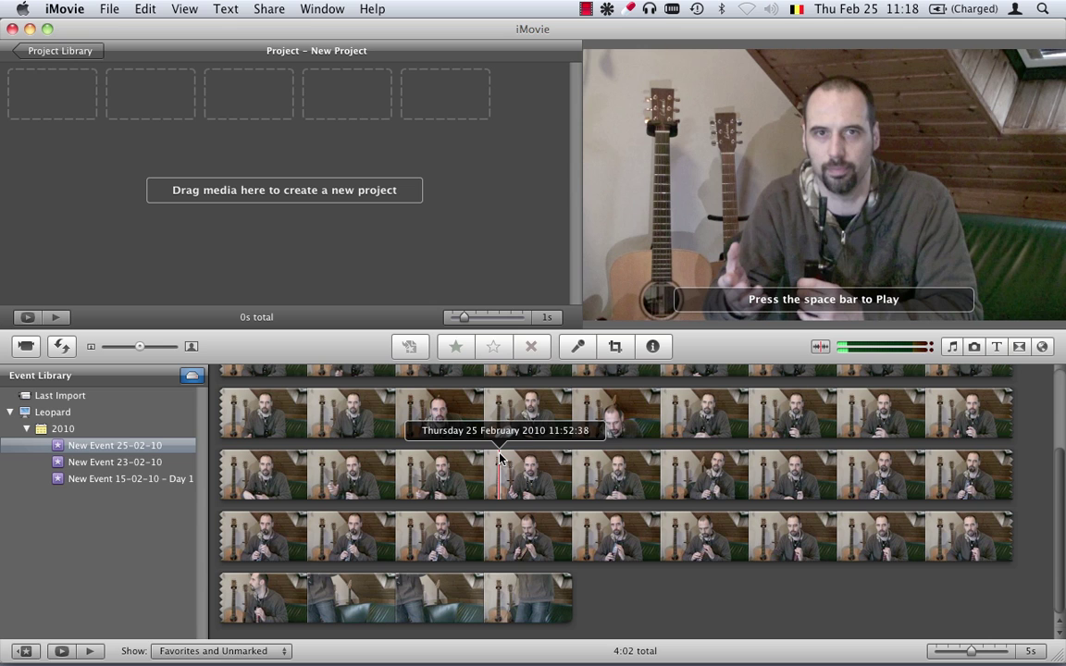
key("space")
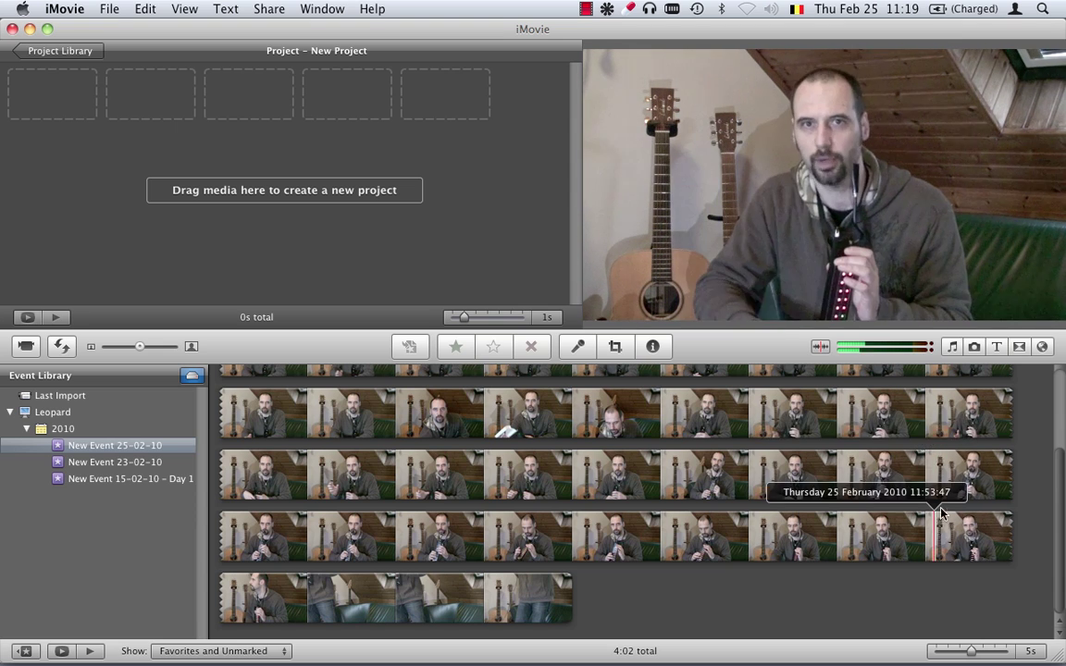
left_click_drag(936, 476, 946, 488)
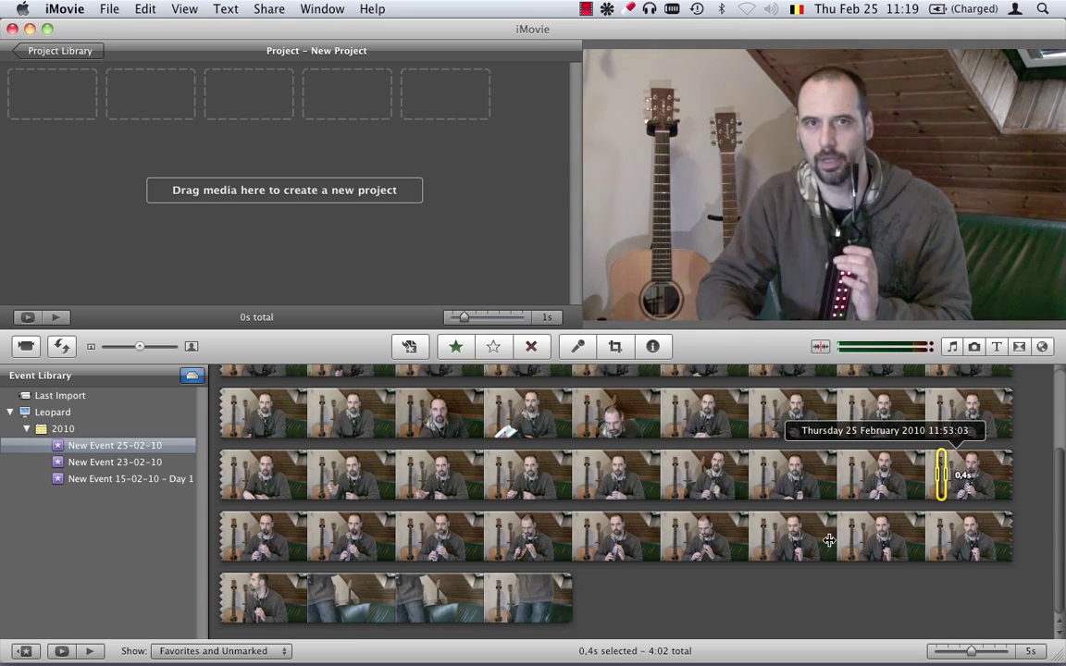
left_click_drag(938, 475, 749, 537)
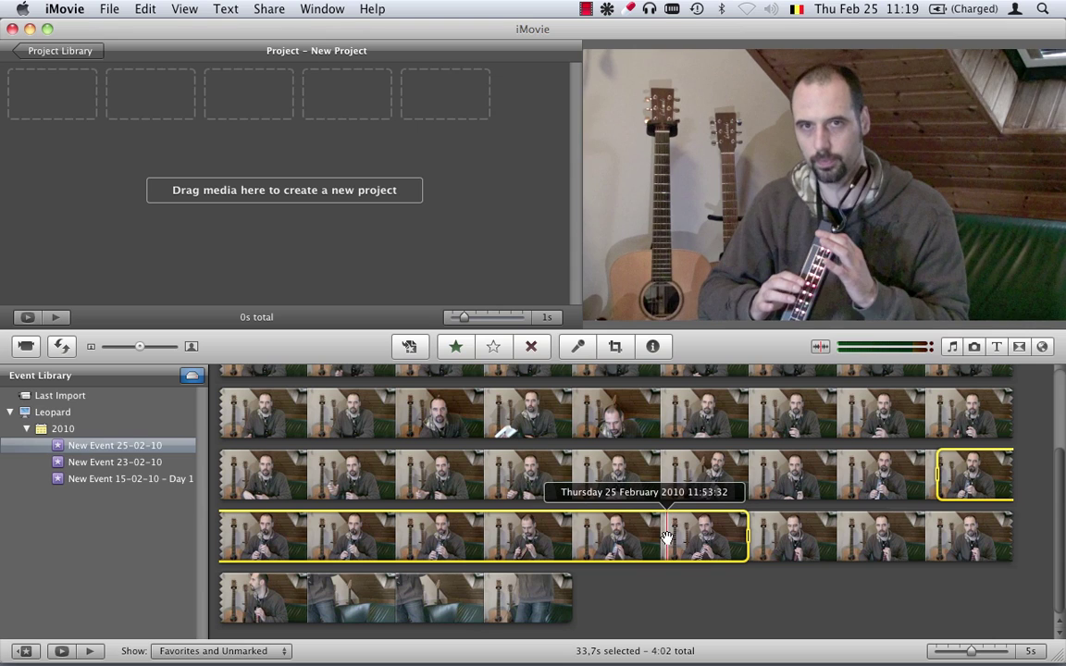
left_click_drag(666, 537, 44, 90)
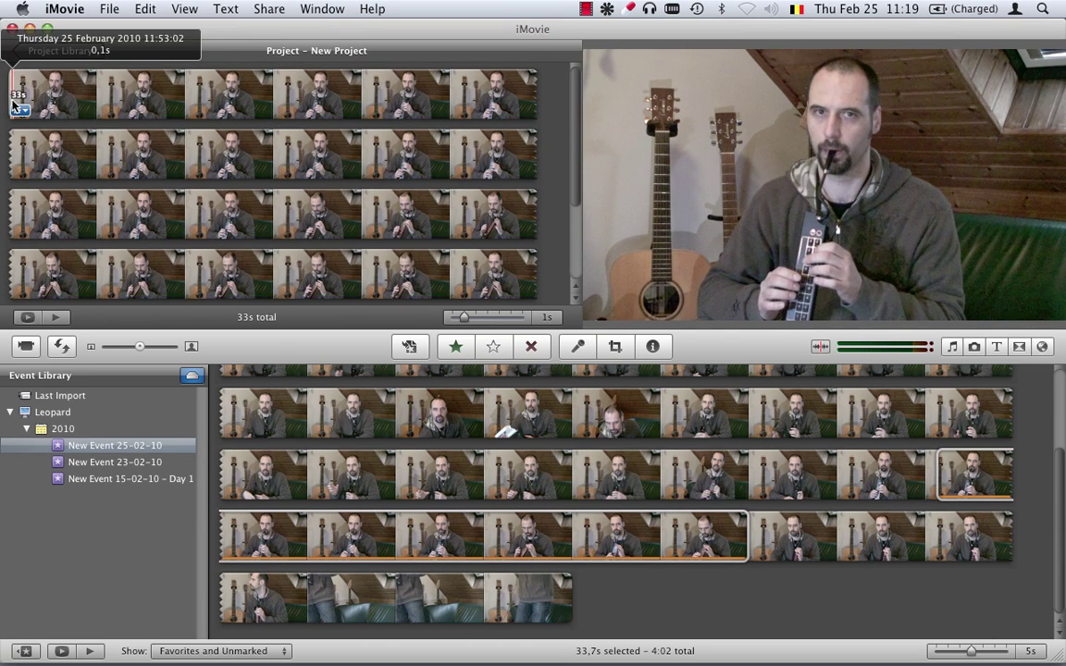
Step: Detach the clip's camera sound into a separate 33s audio track and select it
key("space")
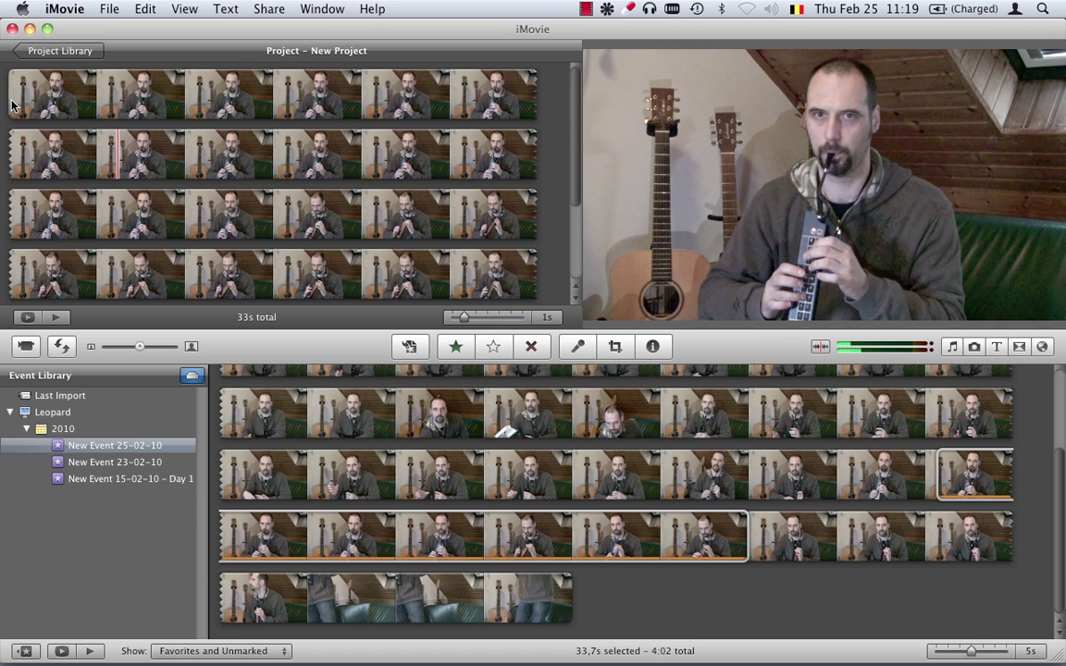
left_click(13, 107)
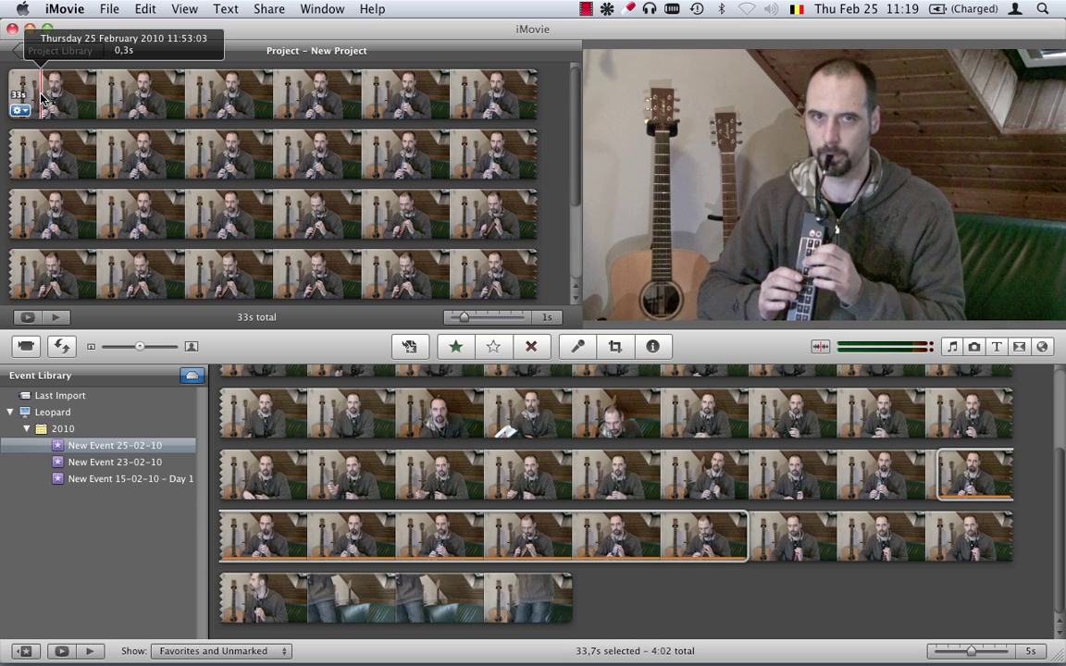
right_click(161, 96)
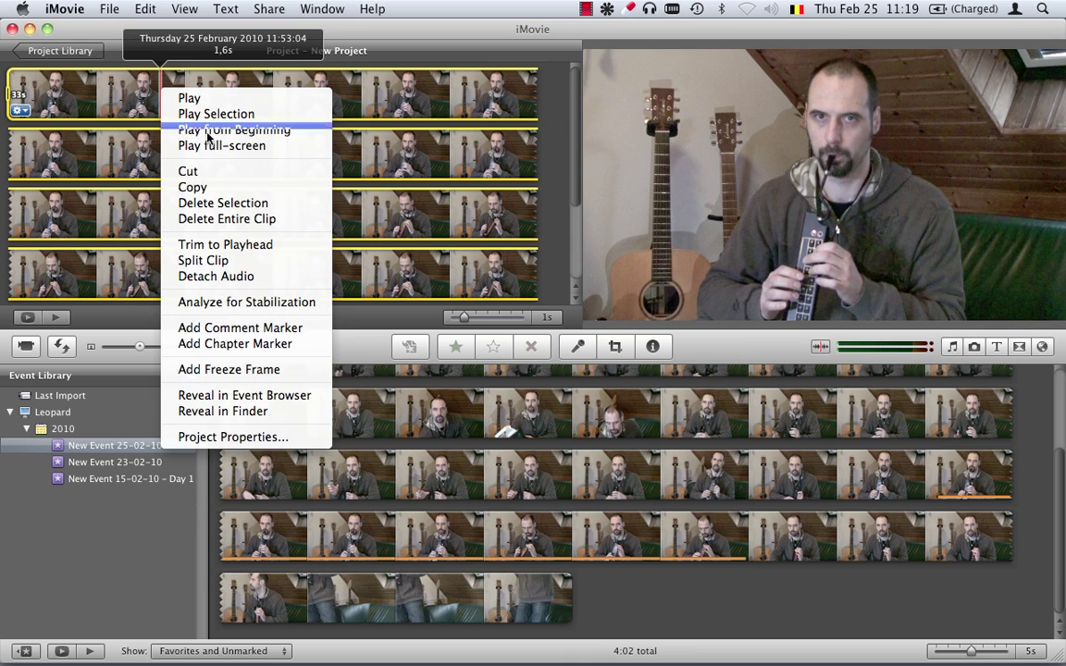
left_click(258, 276)
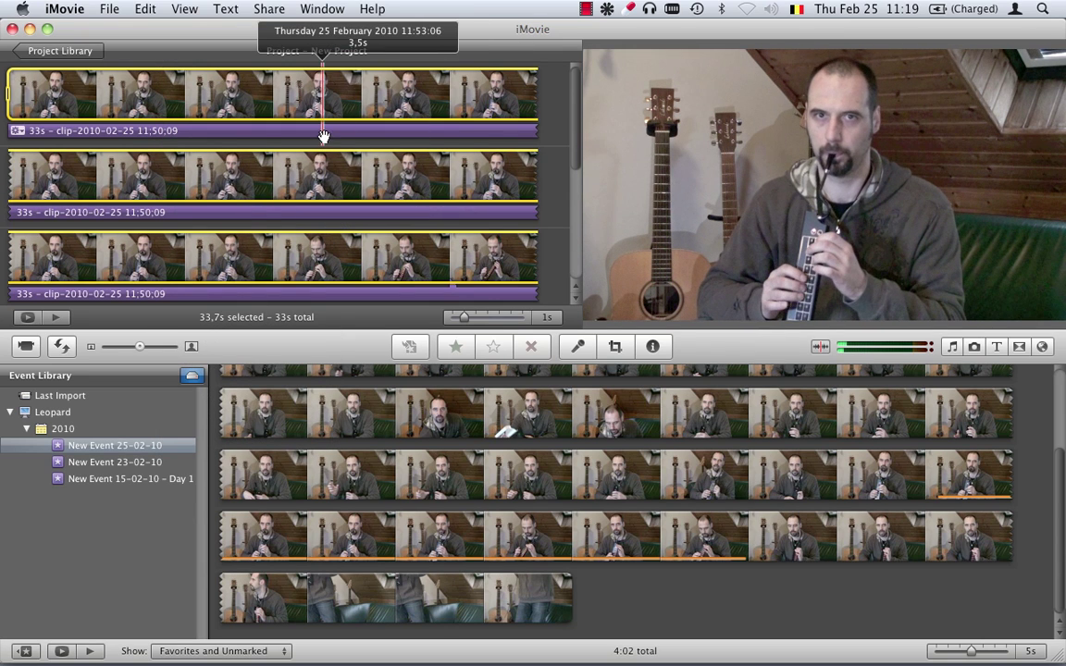
left_click(323, 136)
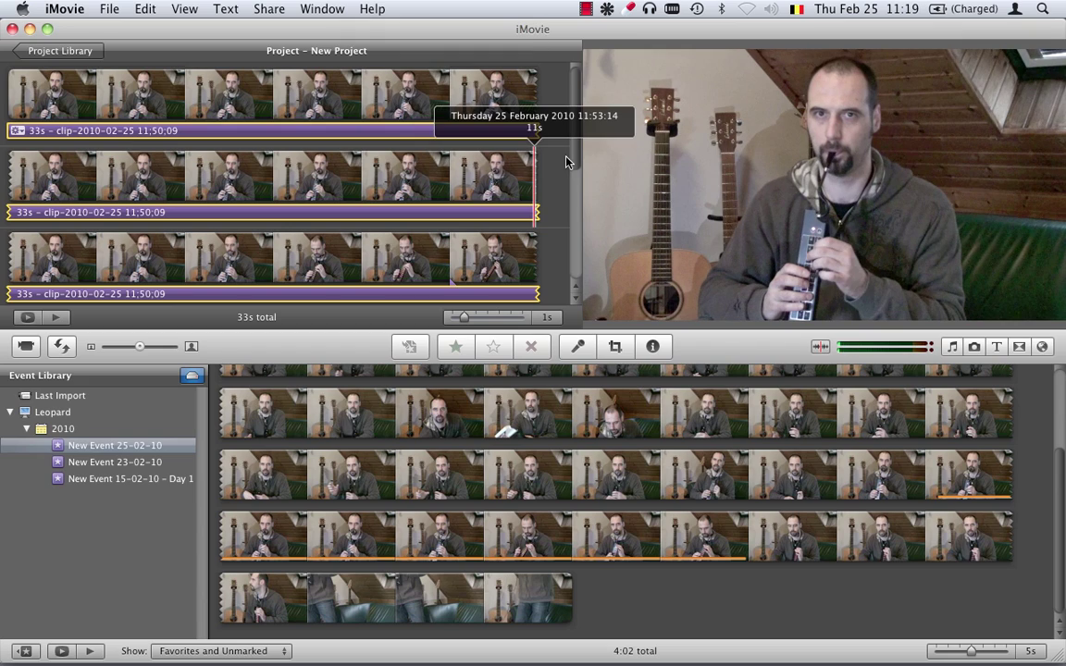
Step: Drag winter movement.aiff from the Desktop into the project beneath the camera clip
key("F11")
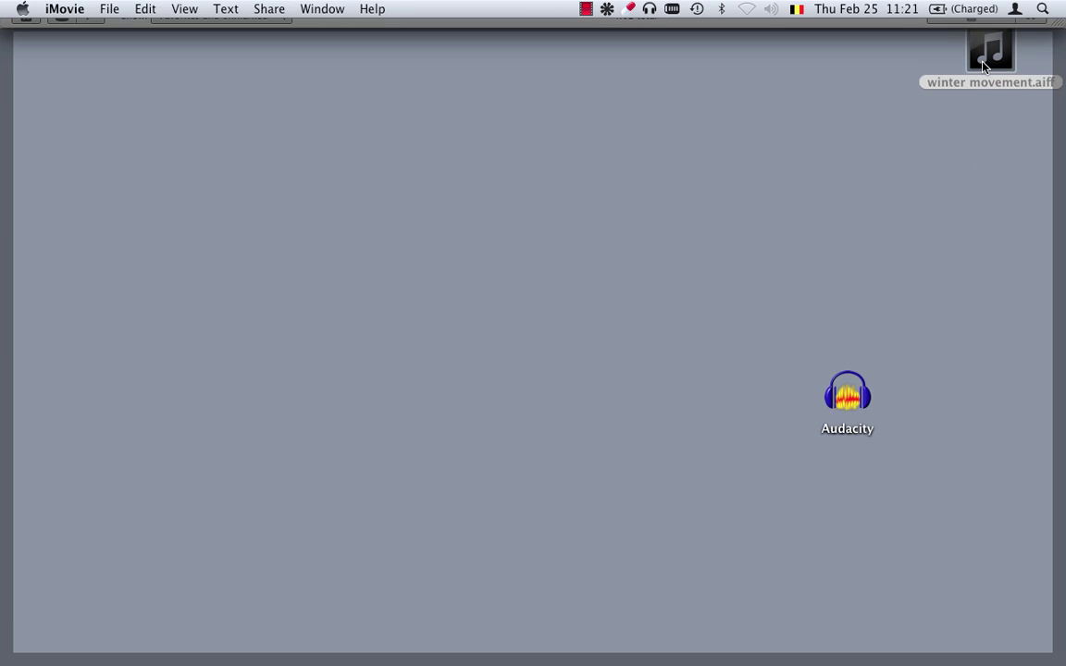
key("F11")
left_click_drag(984, 65, 13, 147)
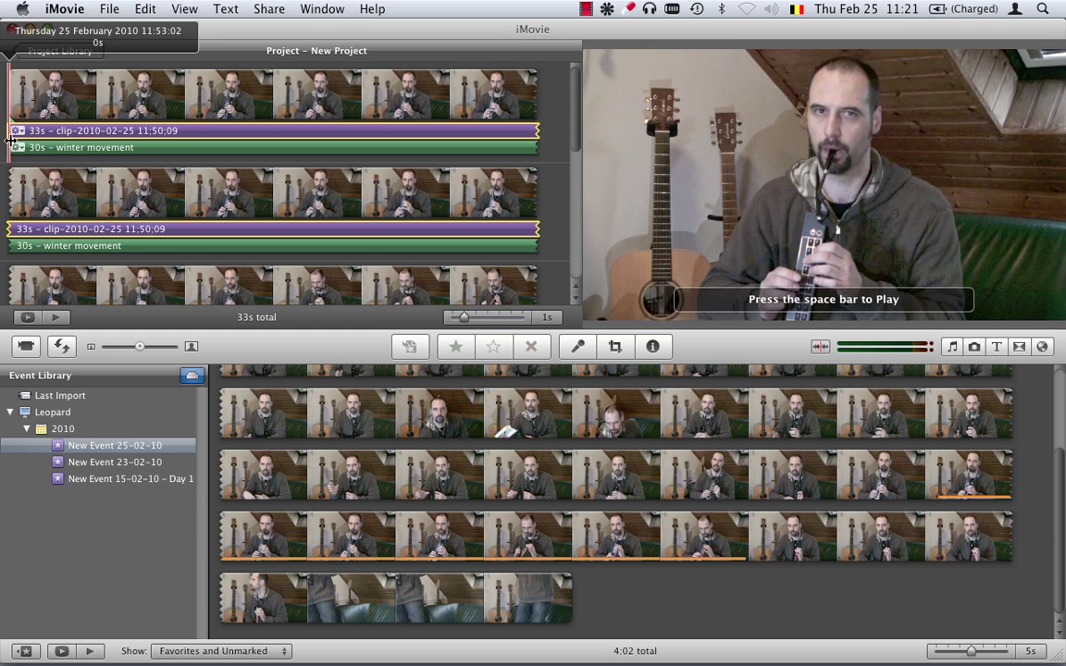
Step: Slide the winter movement music until it starts about 0.6 s into the clip
key("space")
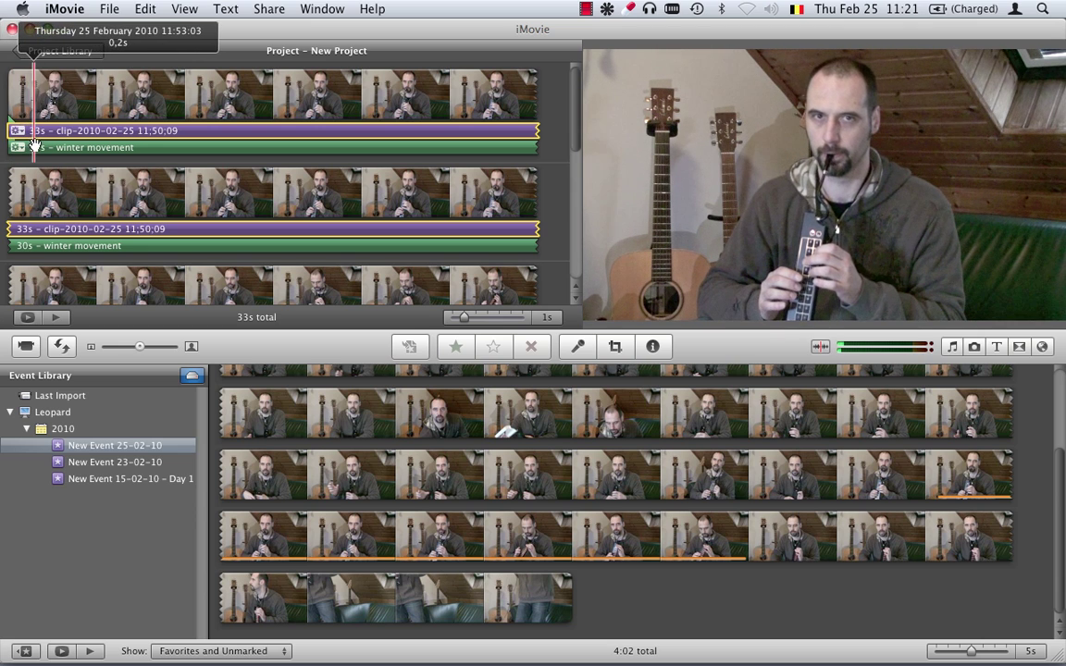
left_click_drag(33, 145, 221, 154)
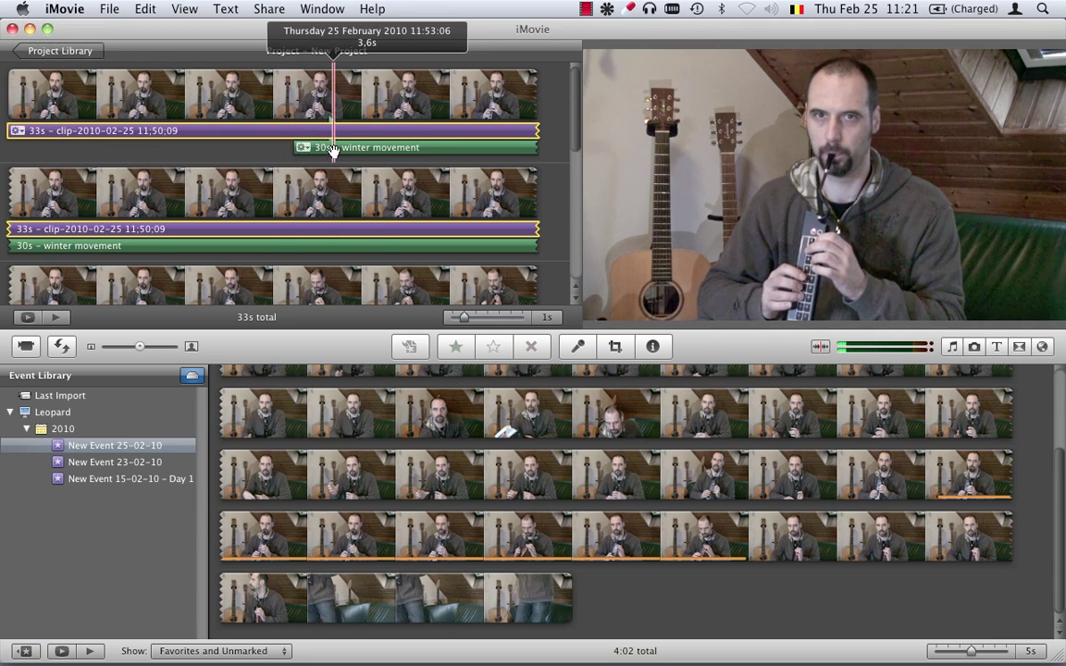
left_click_drag(334, 151, 109, 150)
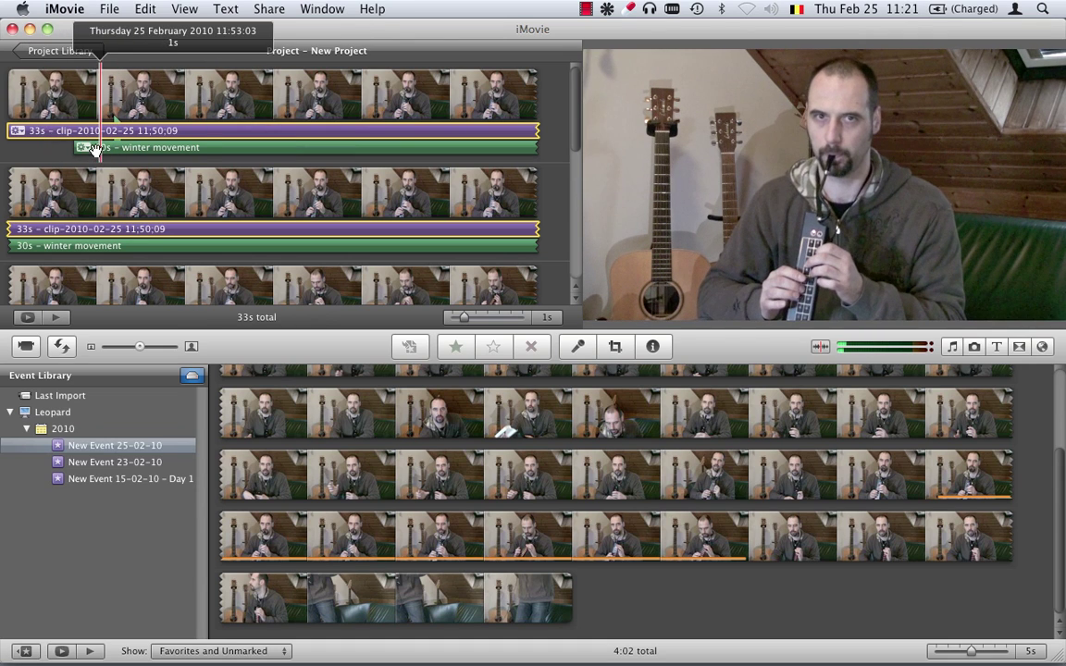
left_click_drag(95, 149, 62, 143)
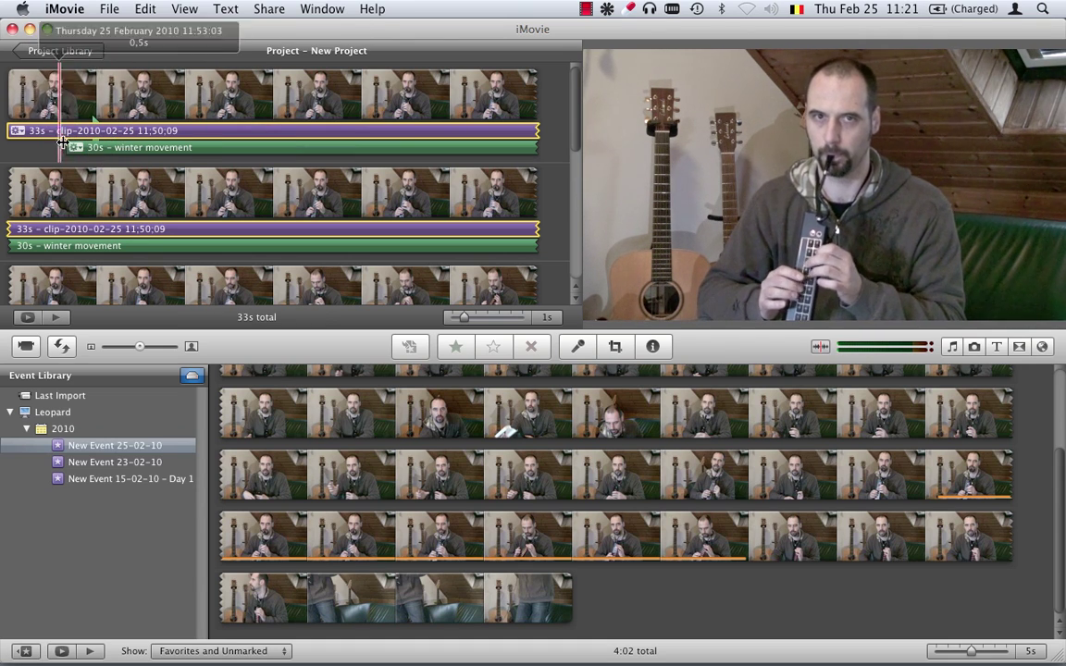
left_click_drag(95, 147, 97, 146)
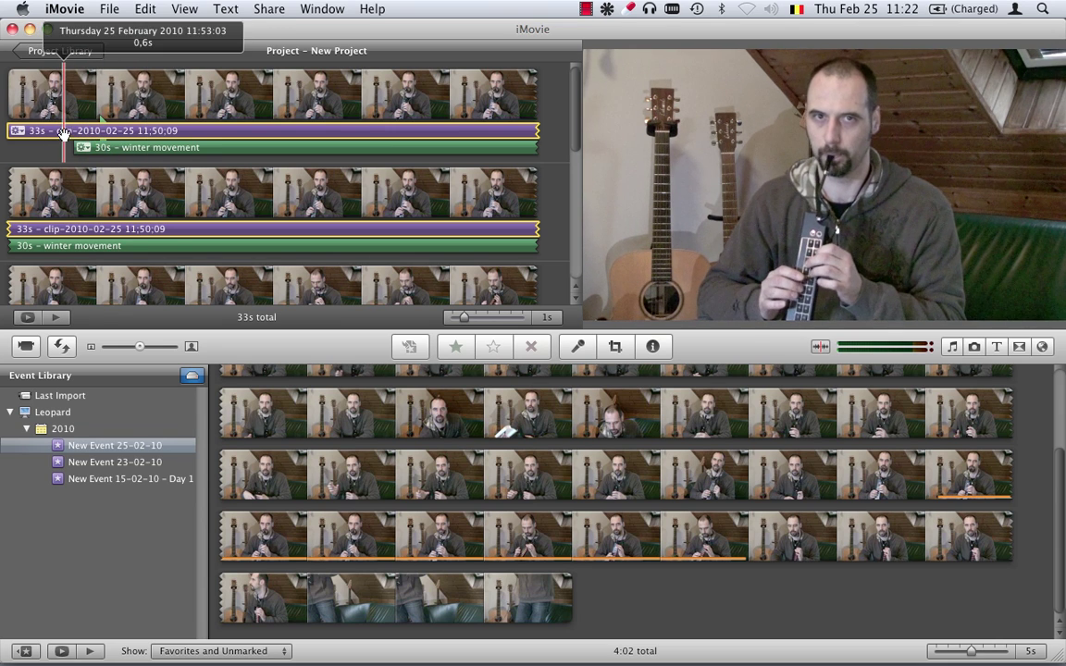
double_click(116, 148)
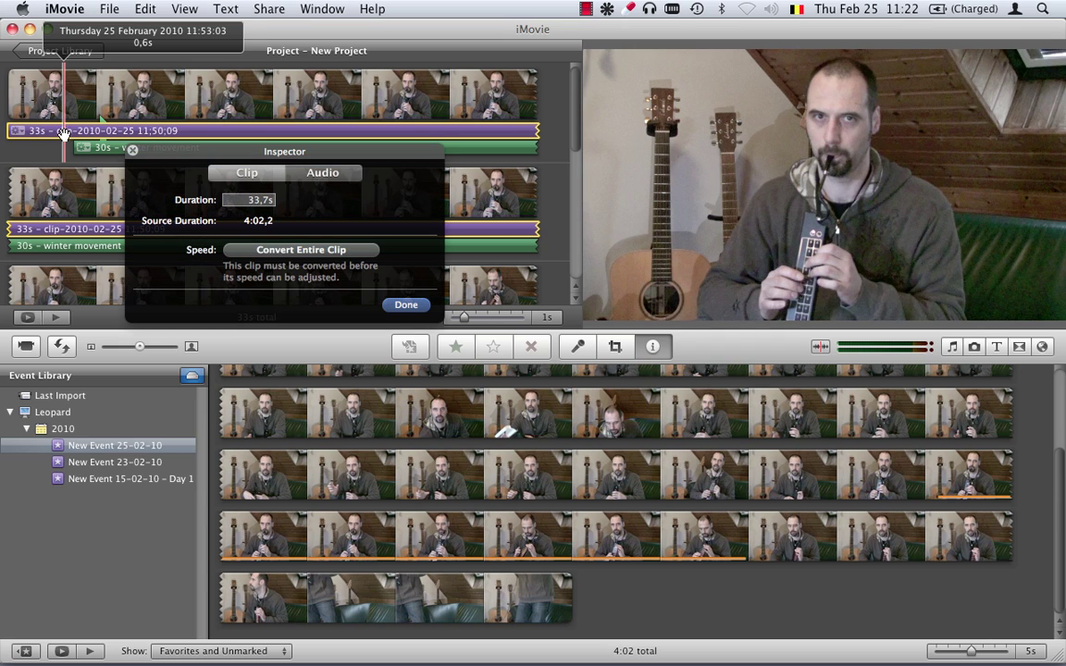
left_click(324, 173)
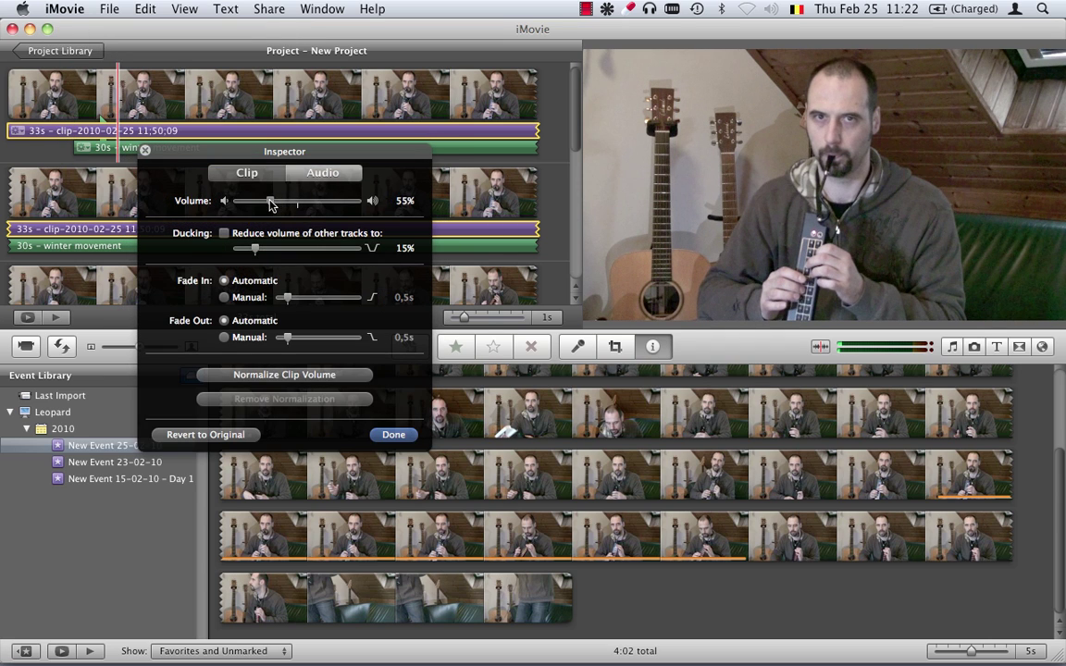
left_click(396, 434)
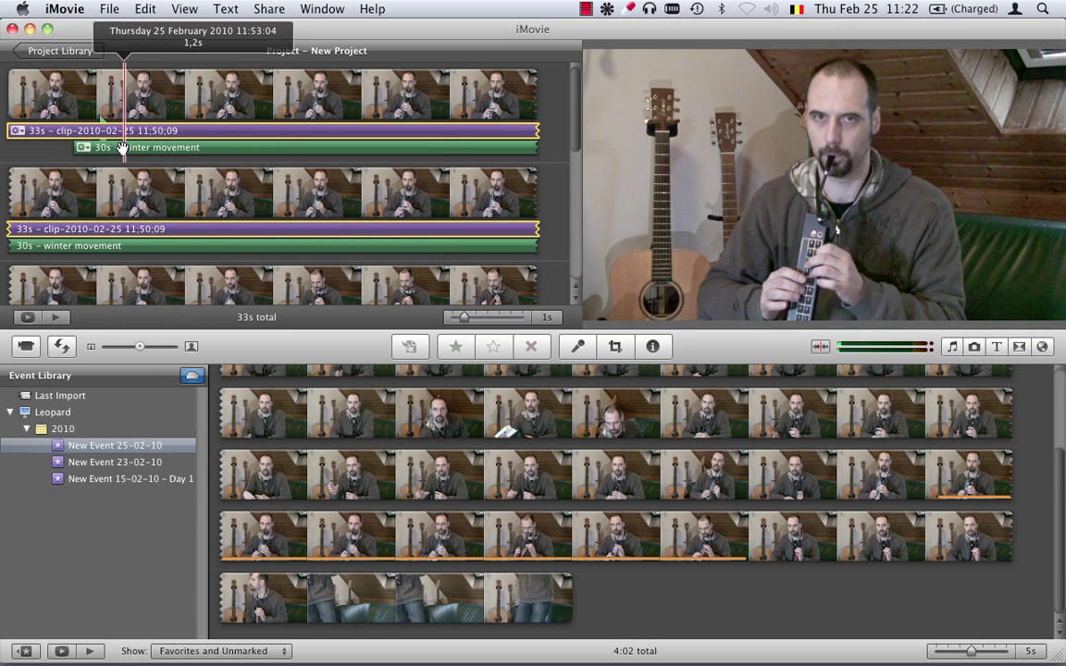
Step: Nudge the music earlier to start about 0.5 s in and play back to confirm sync
left_click_drag(121, 148, 38, 143)
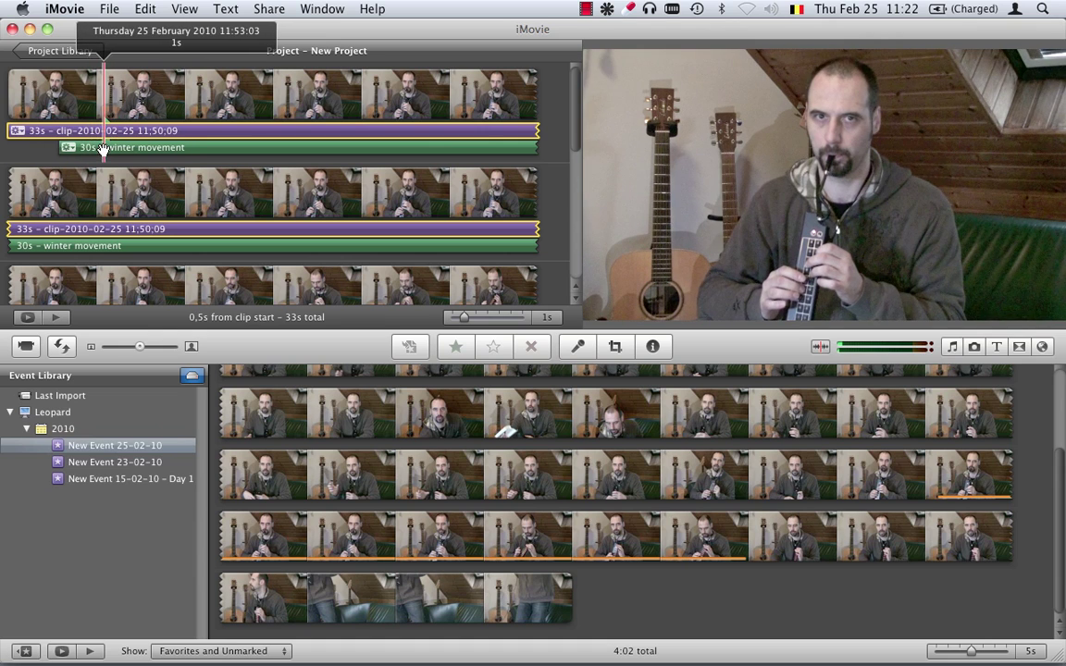
left_click_drag(93, 145, 49, 133)
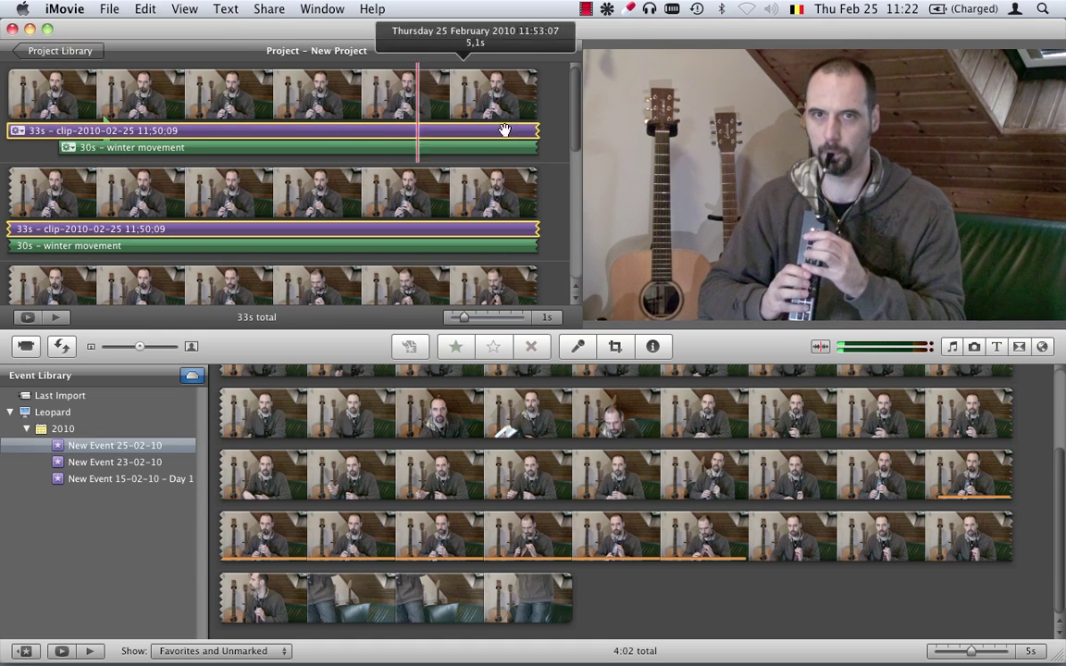
scroll(513, 96, "down", 3)
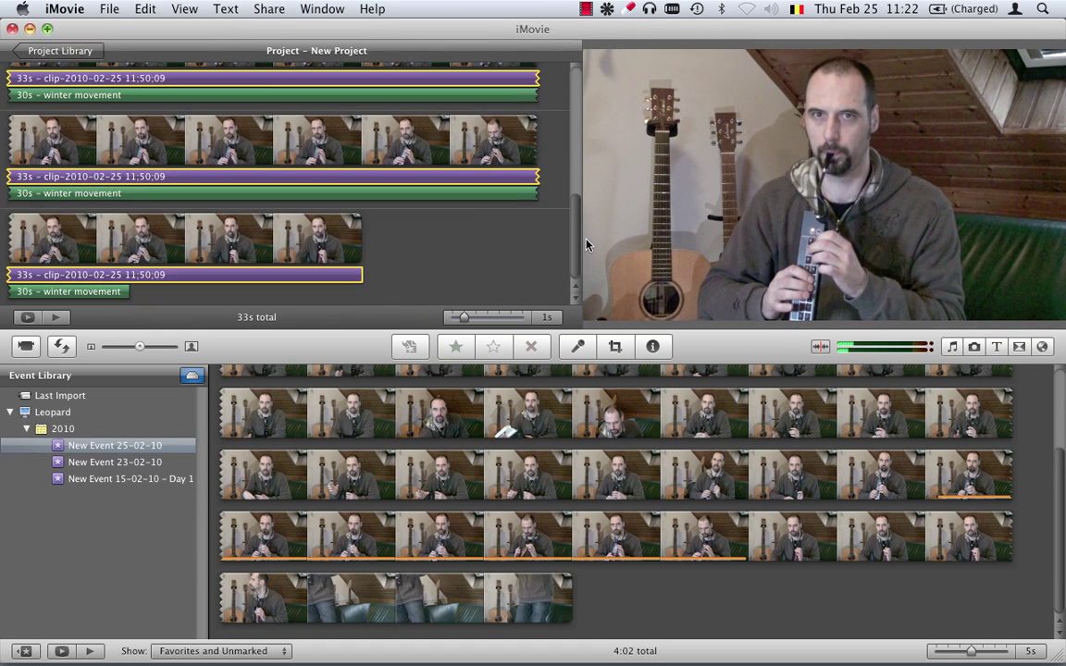
scroll(569, 236, "up", 2)
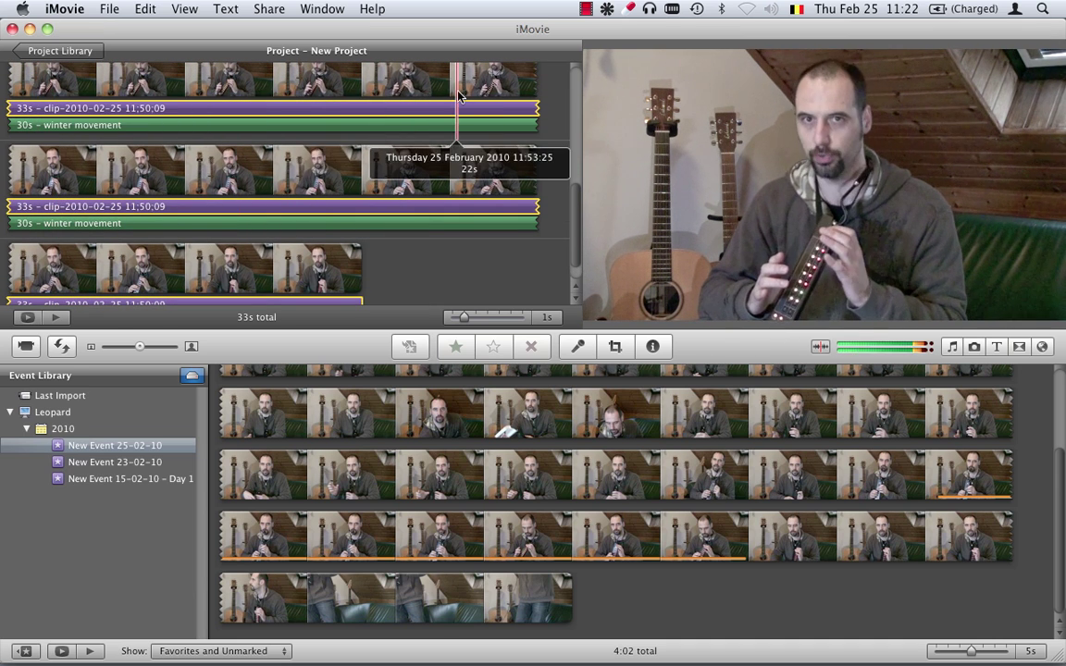
scroll(329, 90, "up", 2)
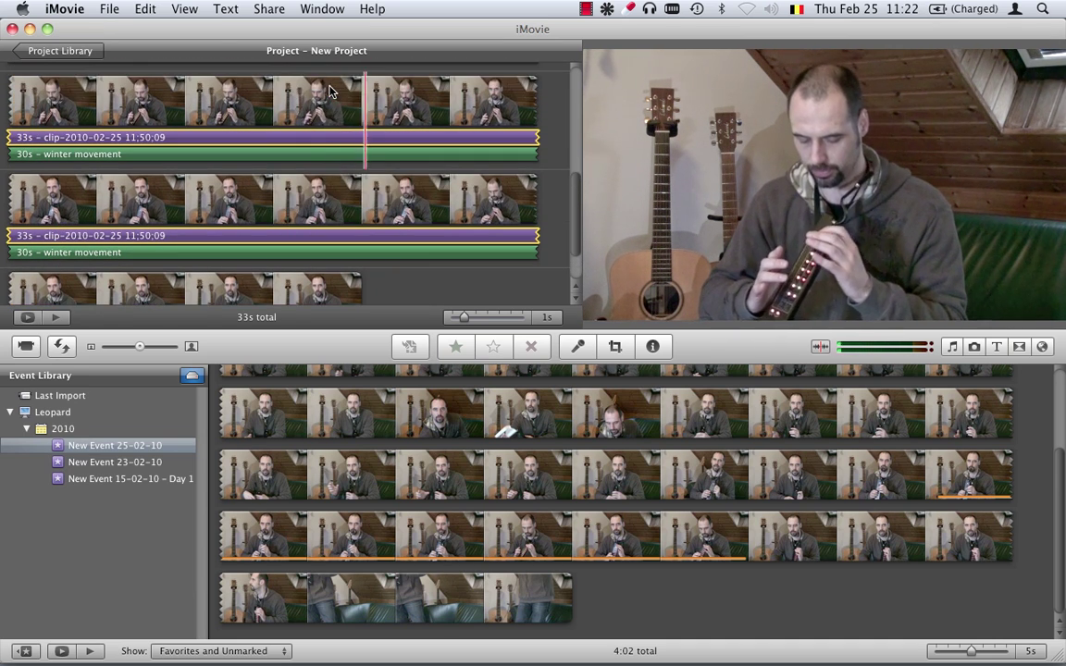
key("space")
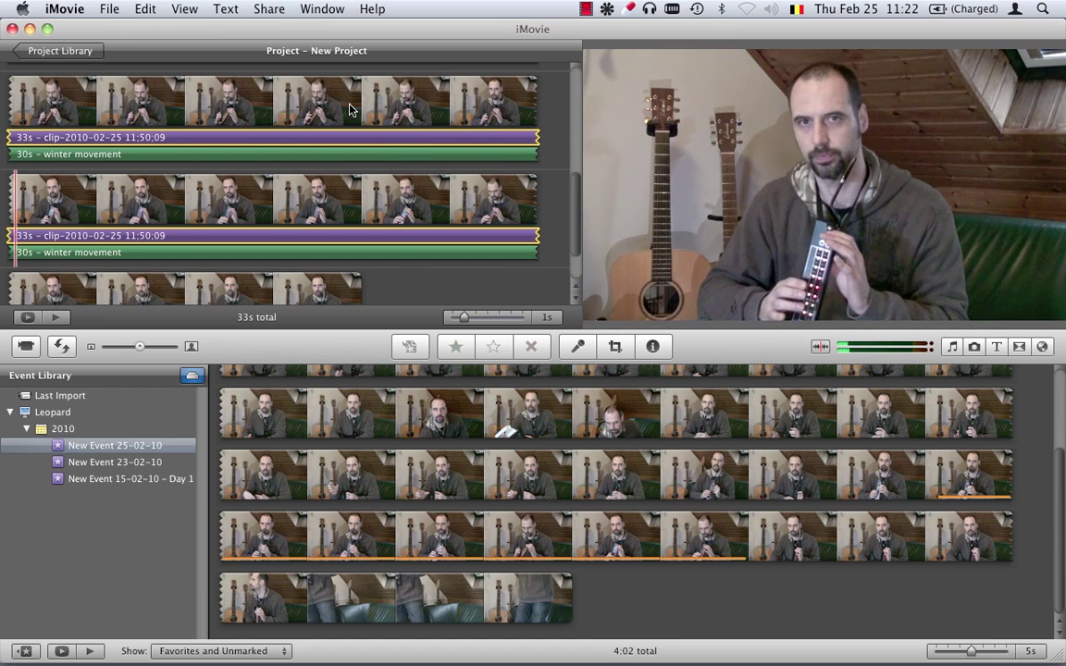
left_click(410, 154)
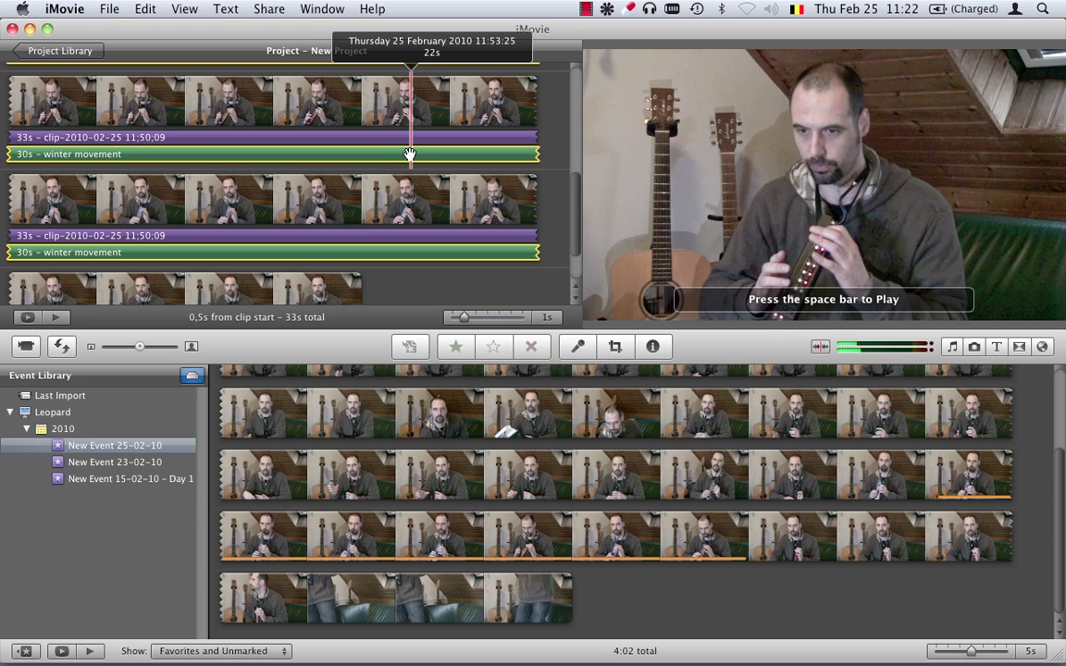
key("space")
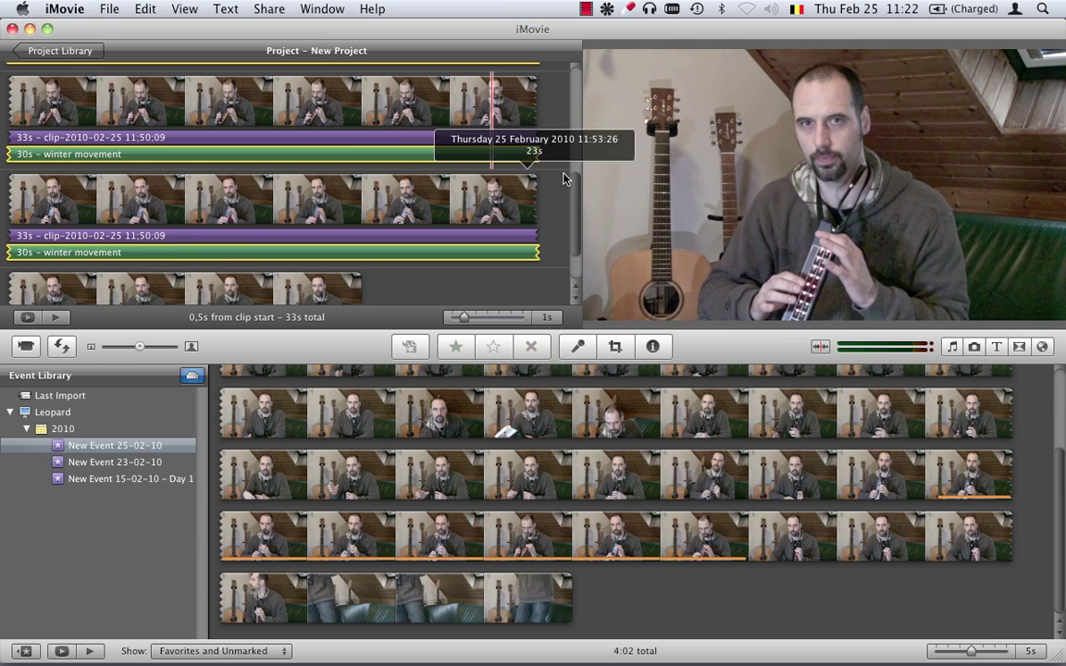
scroll(285, 111, "up", 5)
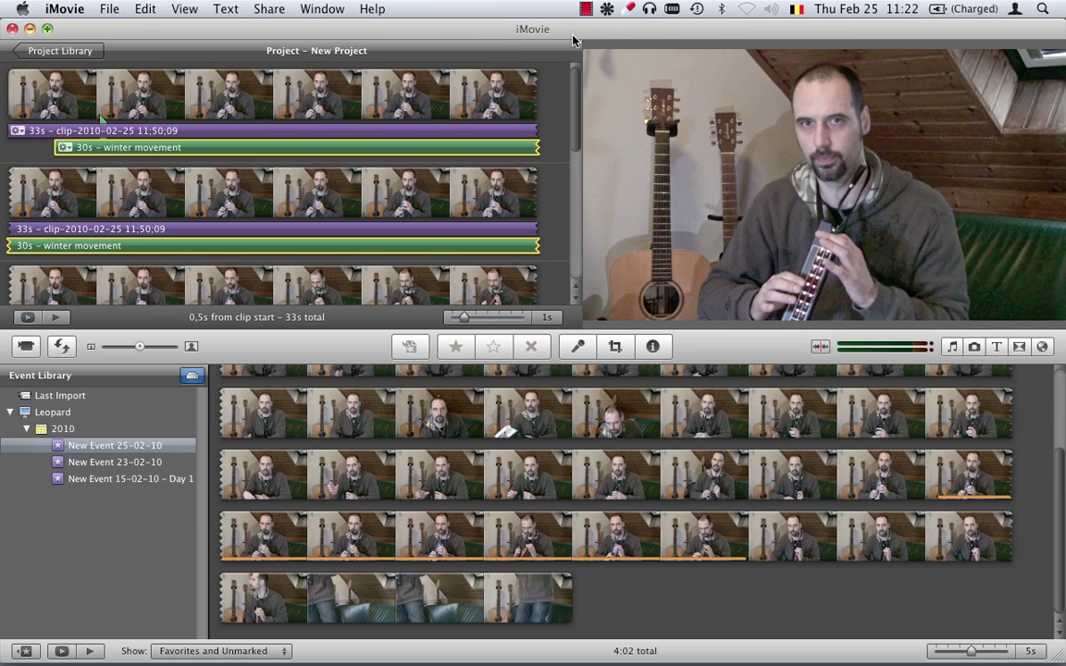
Step: Delete the purple detached camera audio clip, leaving only the winter movement music
left_click(247, 130)
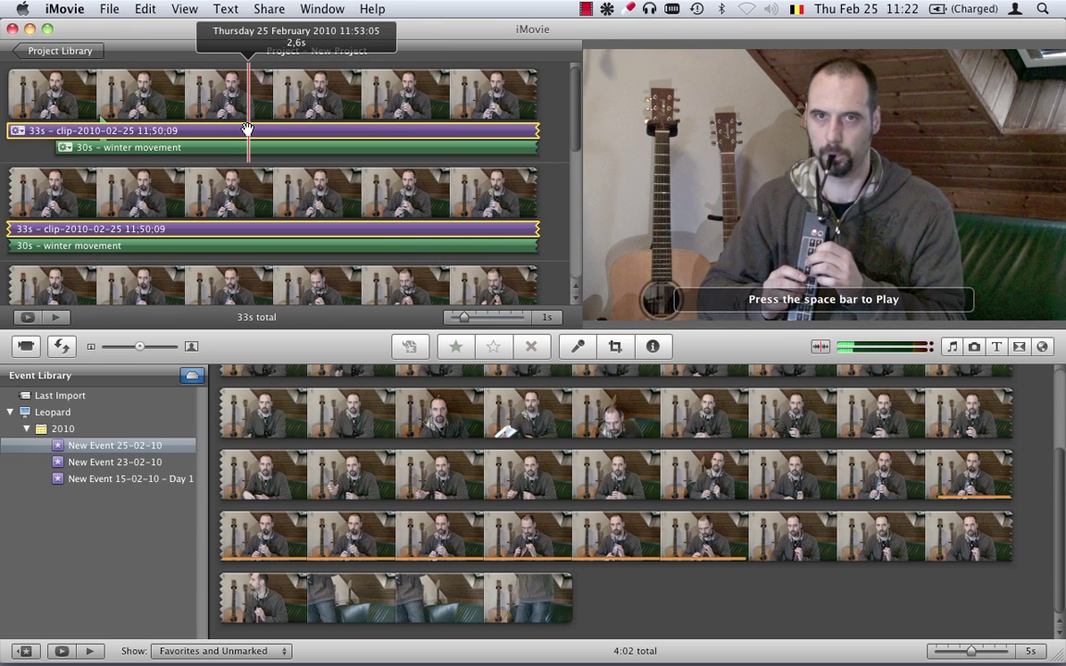
right_click(247, 130)
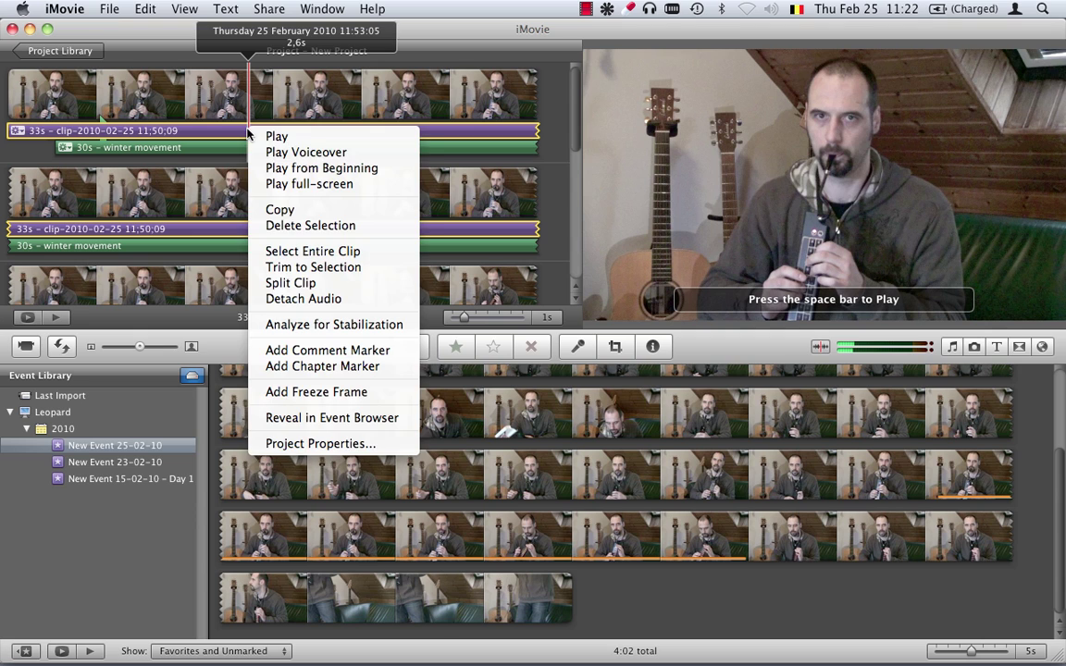
left_click(311, 226)
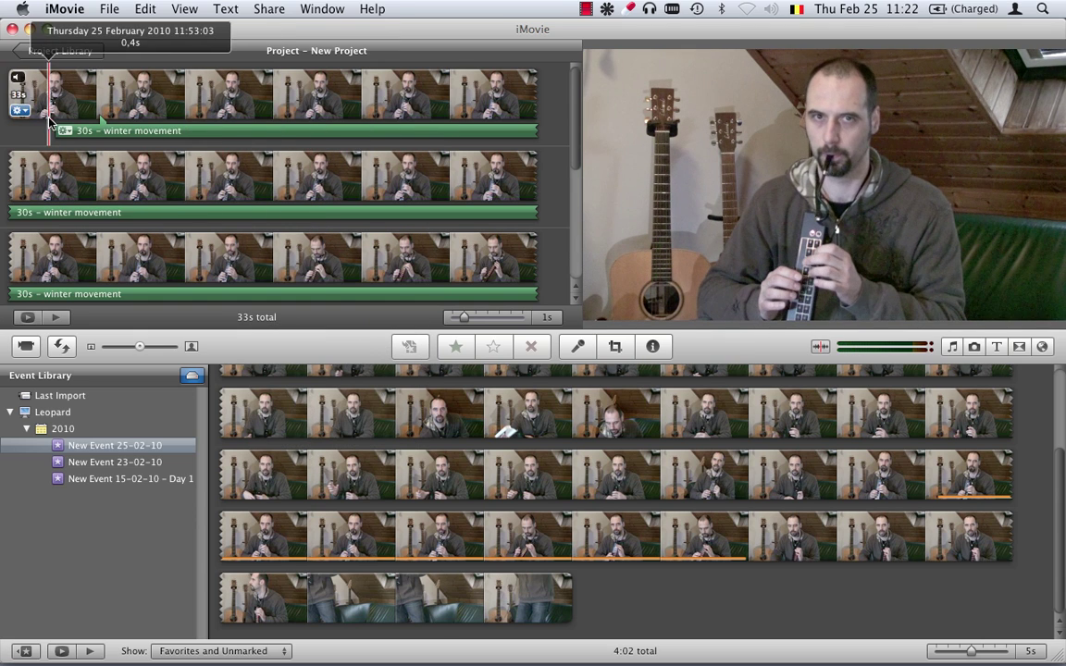